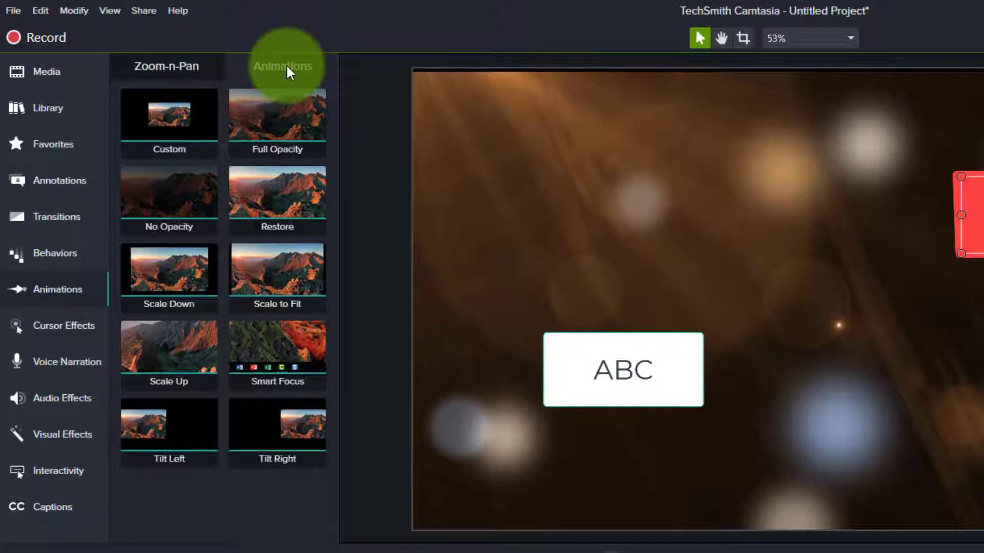
Apply the No Opacity animation to the white callout on Track 3, ending at about 4 seconds, and preview it
click(160, 126)
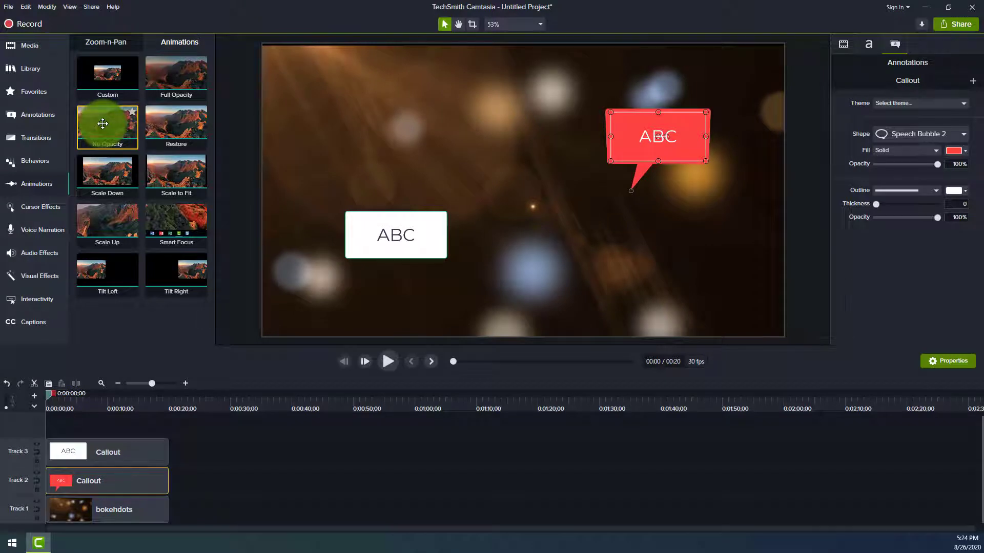
drag(103, 123, 70, 452)
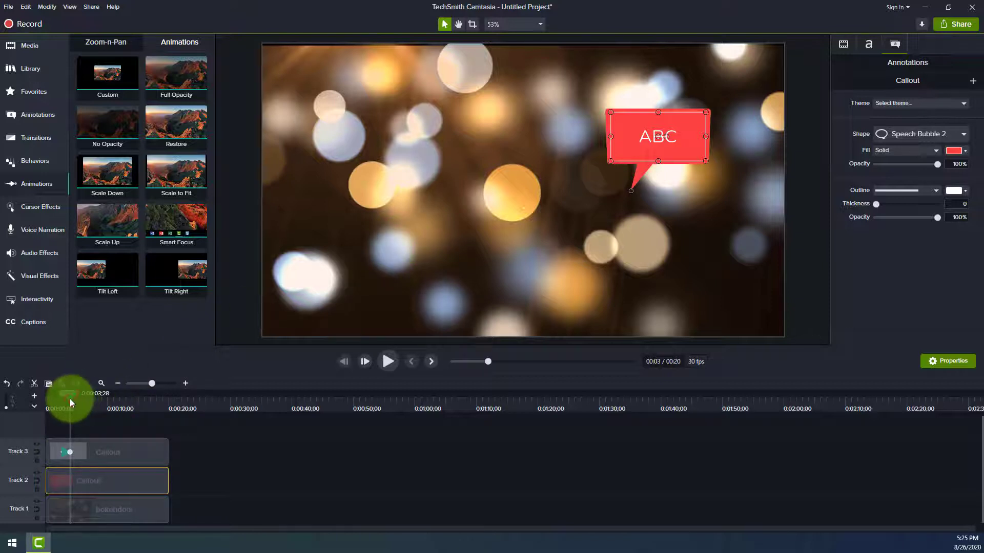
drag(70, 399, 56, 399)
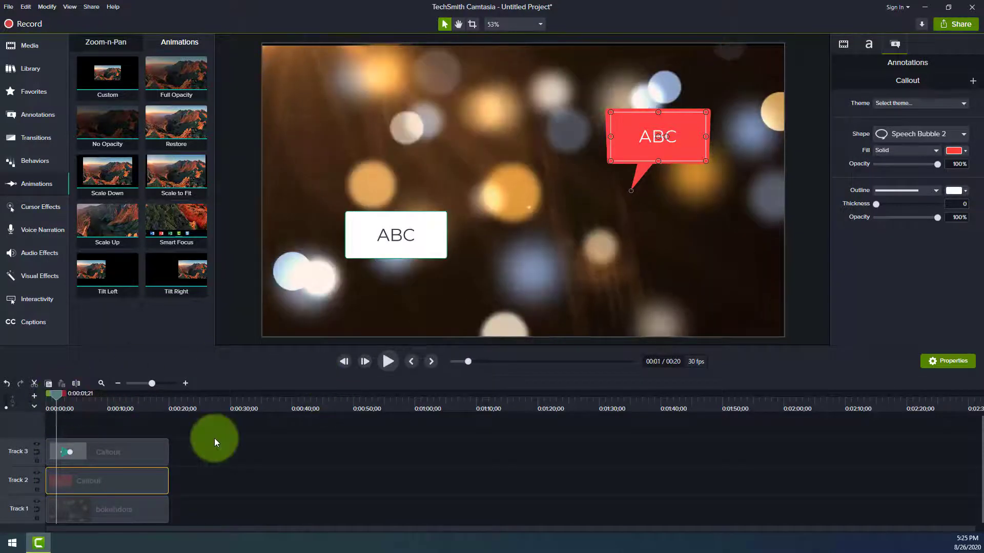
click(387, 365)
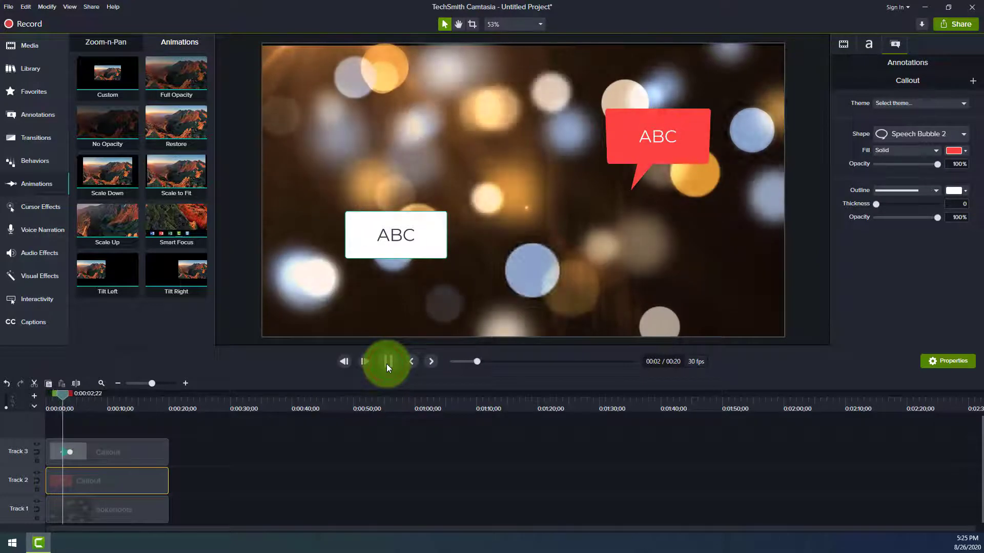
click(387, 364)
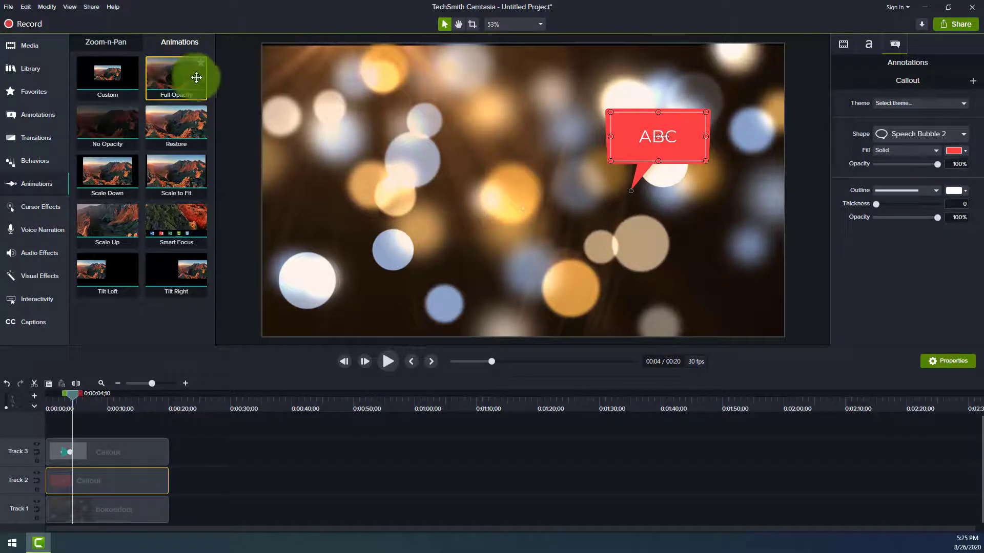
Add a Full Opacity animation to the white callout on Track 3, ending at about 6 seconds, and preview the fade
drag(186, 77, 83, 451)
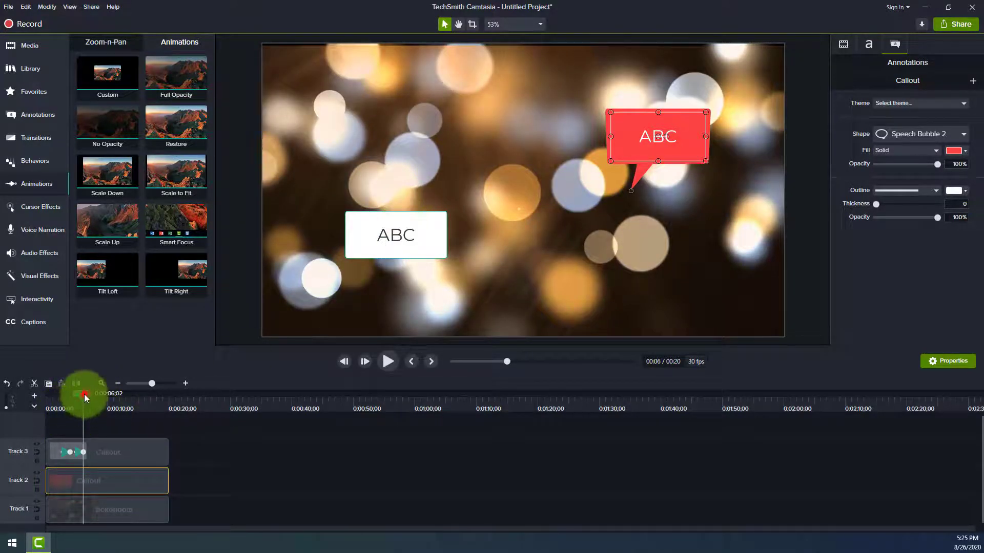
drag(85, 398, 58, 394)
click(386, 355)
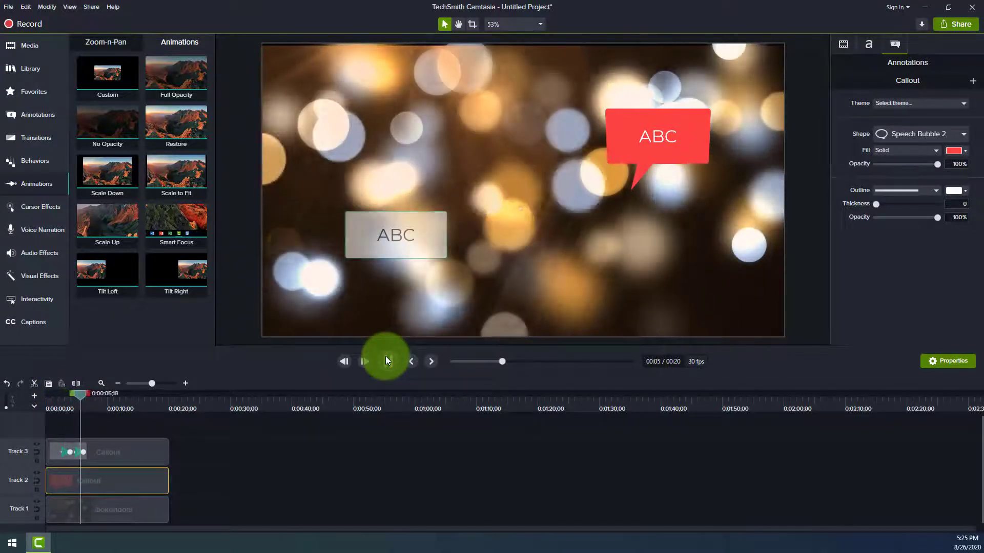
click(387, 359)
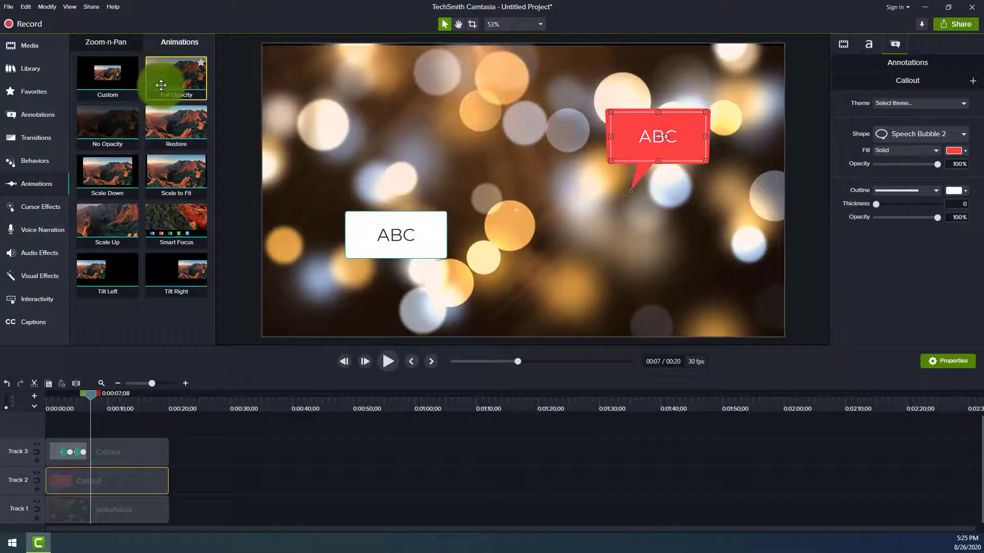
Replace the white callout's Full Opacity animation with a Restore animation ending at about 6 seconds, and preview it
drag(161, 86, 78, 452)
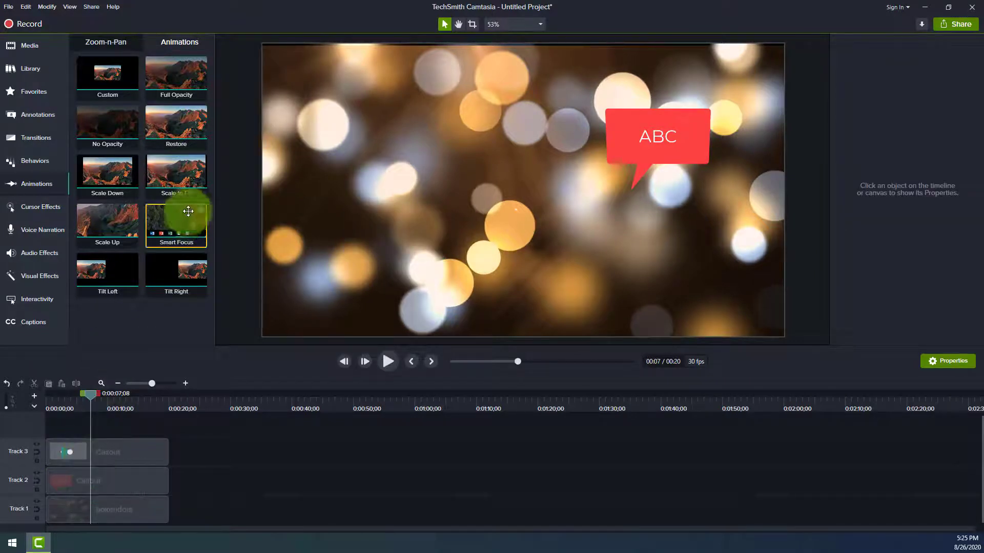
drag(172, 121, 85, 451)
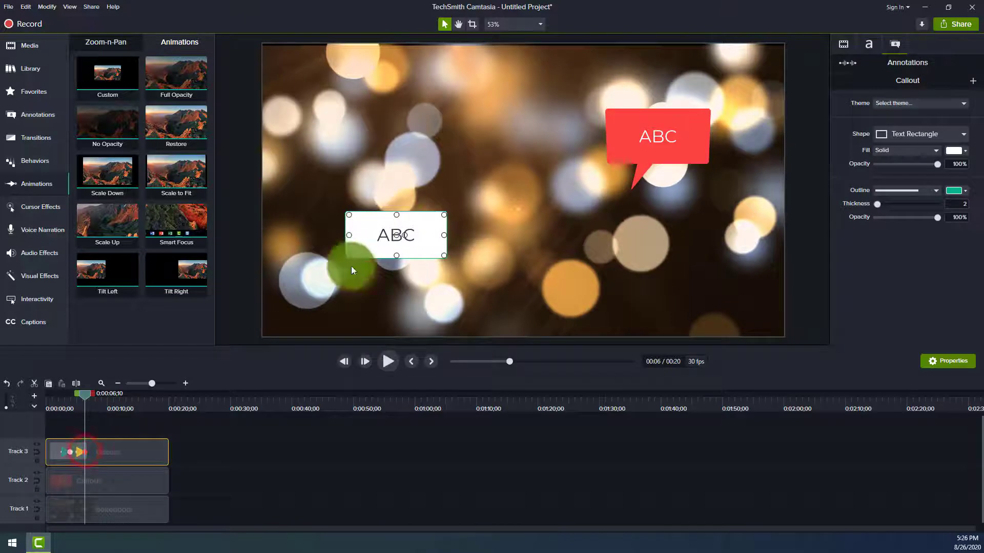
drag(79, 395, 57, 400)
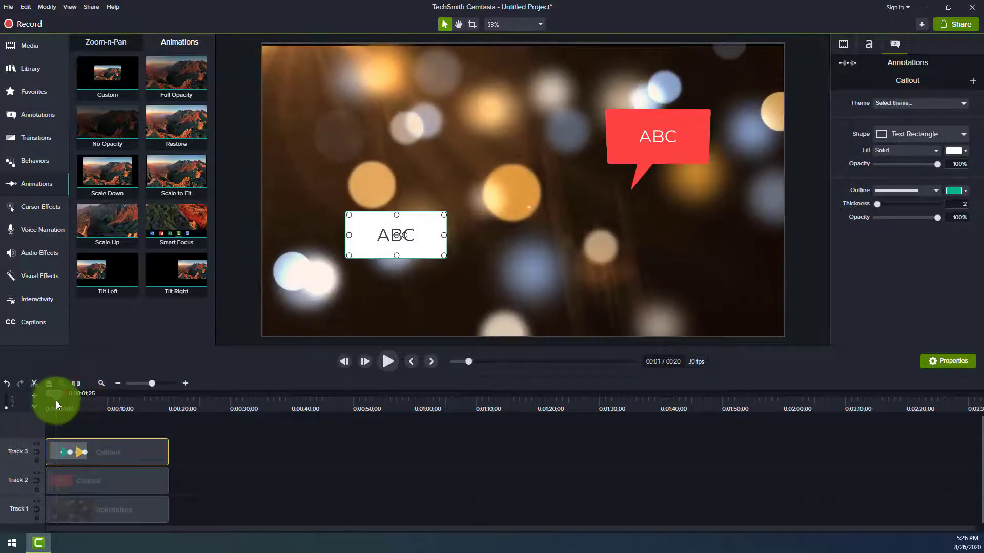
click(385, 362)
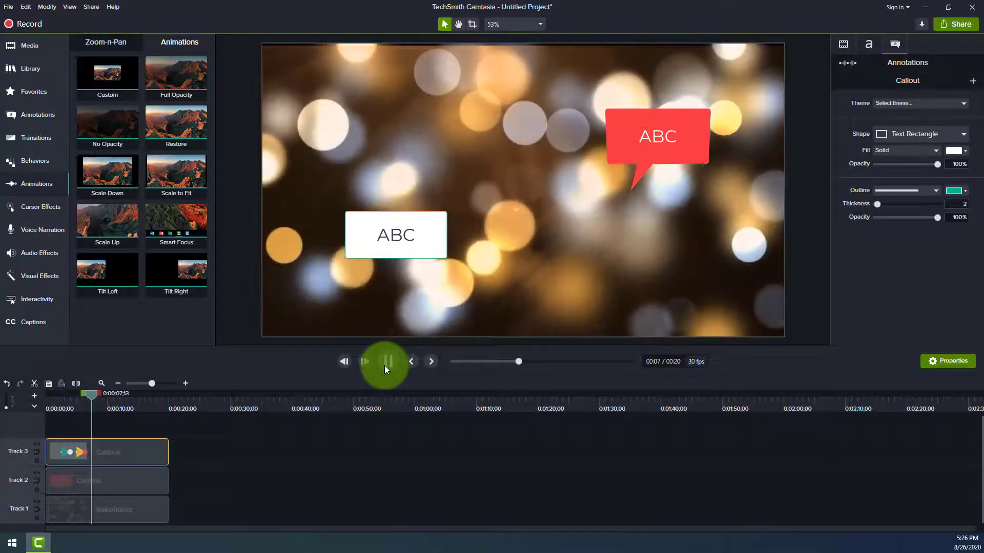
click(386, 362)
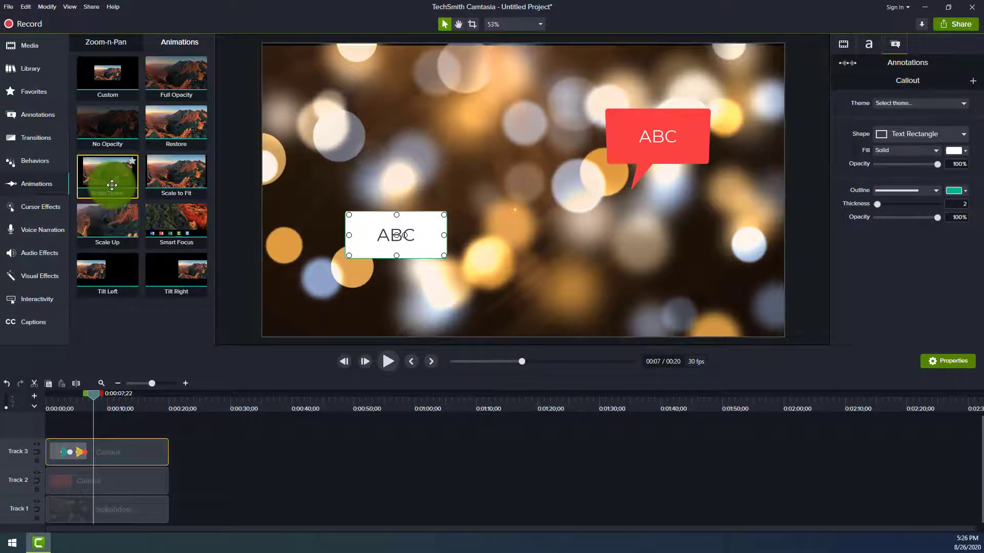
Apply the Scale Down animation to the red speech bubble callout on Track 2, ending at about 4 seconds, and preview it
drag(104, 176, 72, 480)
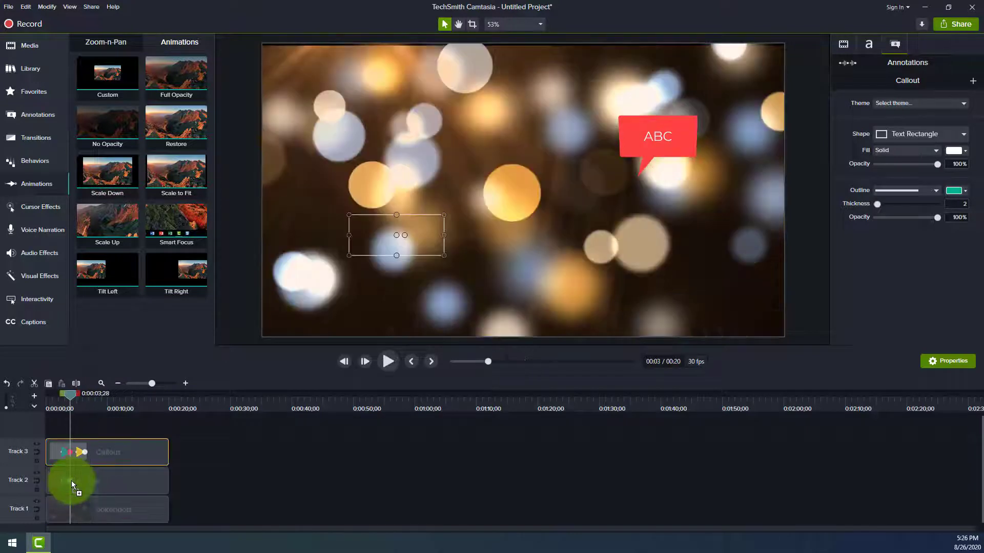
click(71, 480)
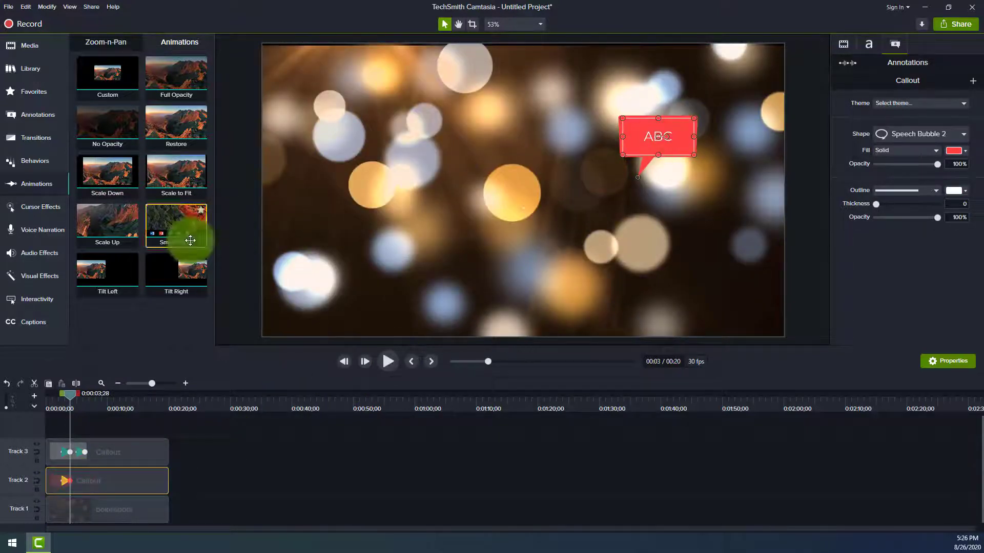
click(70, 397)
drag(69, 397, 53, 394)
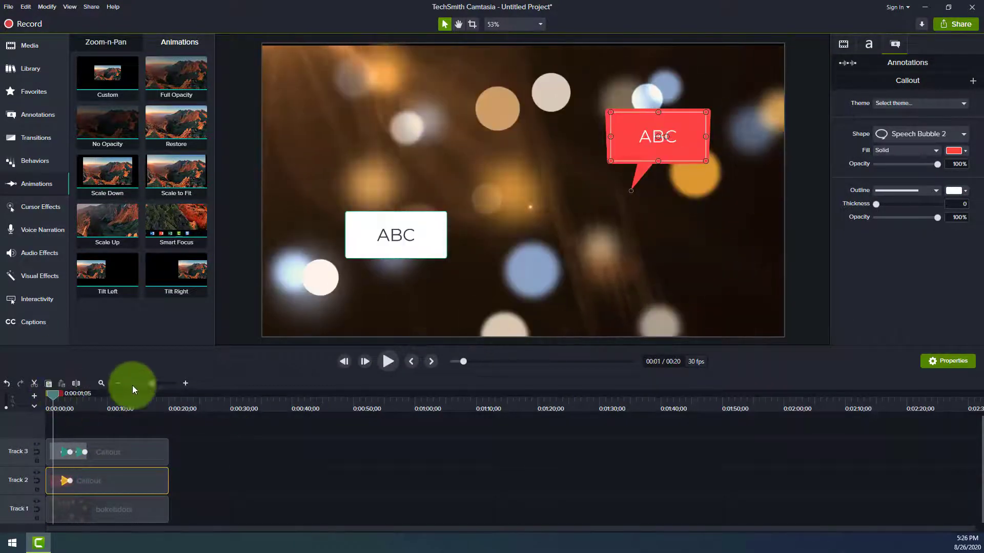
click(388, 362)
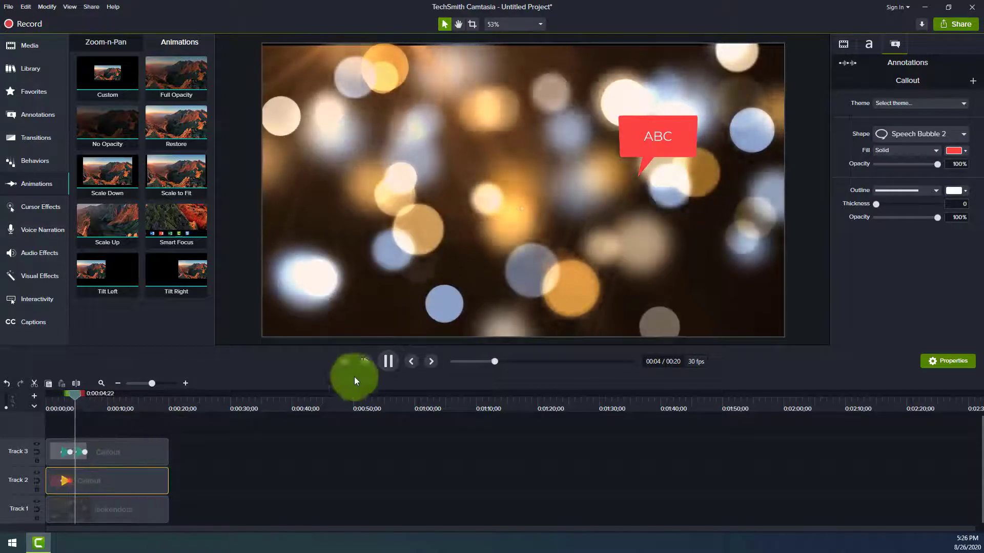
click(388, 362)
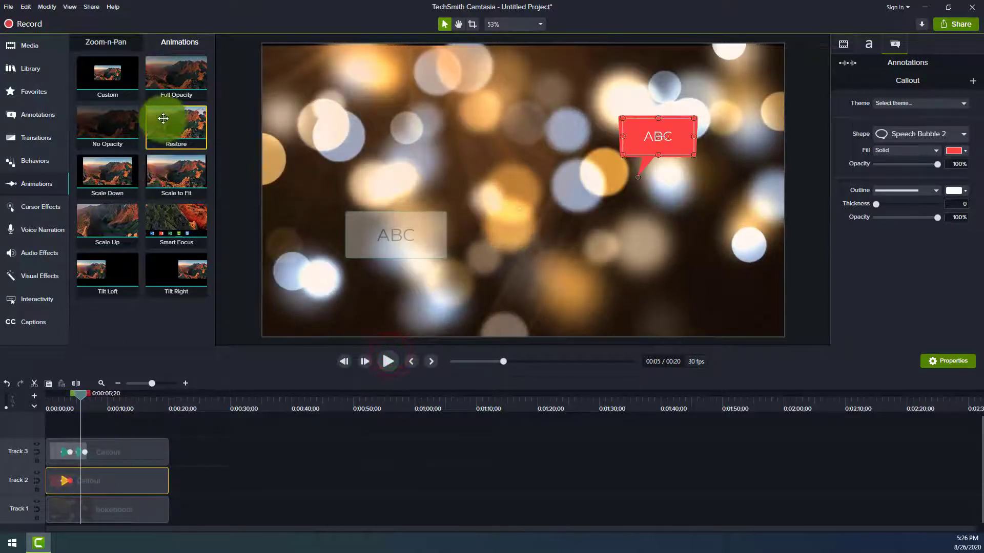
Add a Scale Up animation to the red callout on Track 2, ending at about 6 seconds, and preview both scale animations
drag(105, 221, 84, 477)
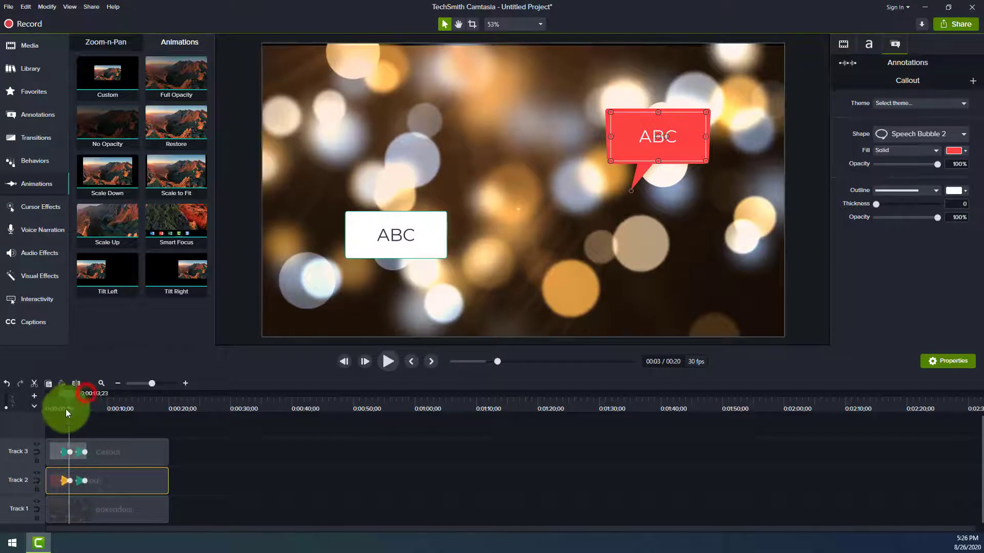
drag(65, 409, 57, 414)
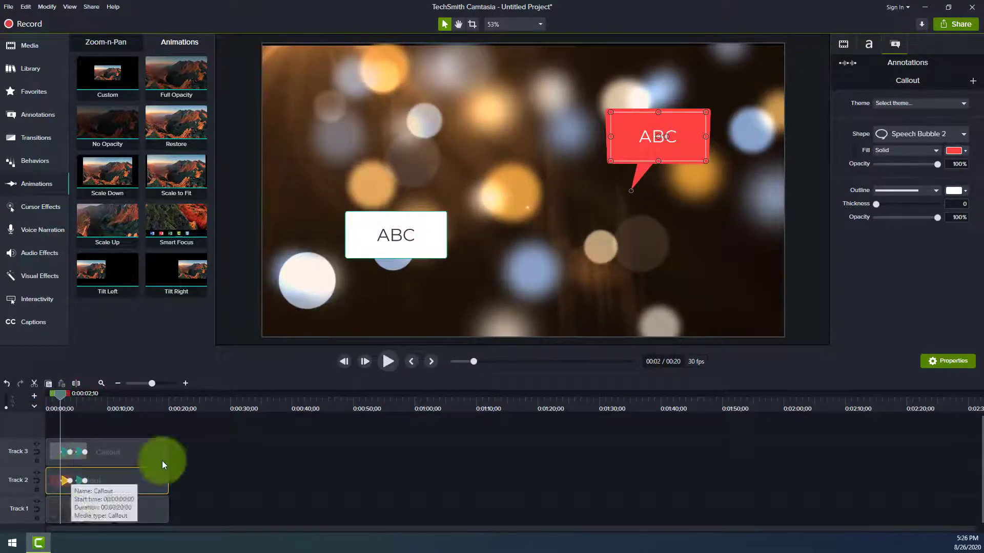
click(387, 365)
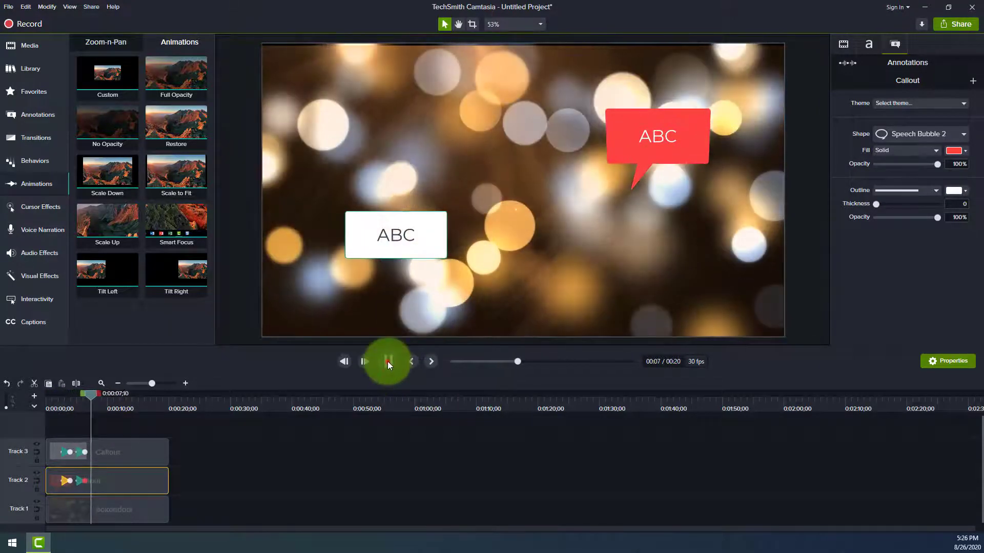
click(387, 365)
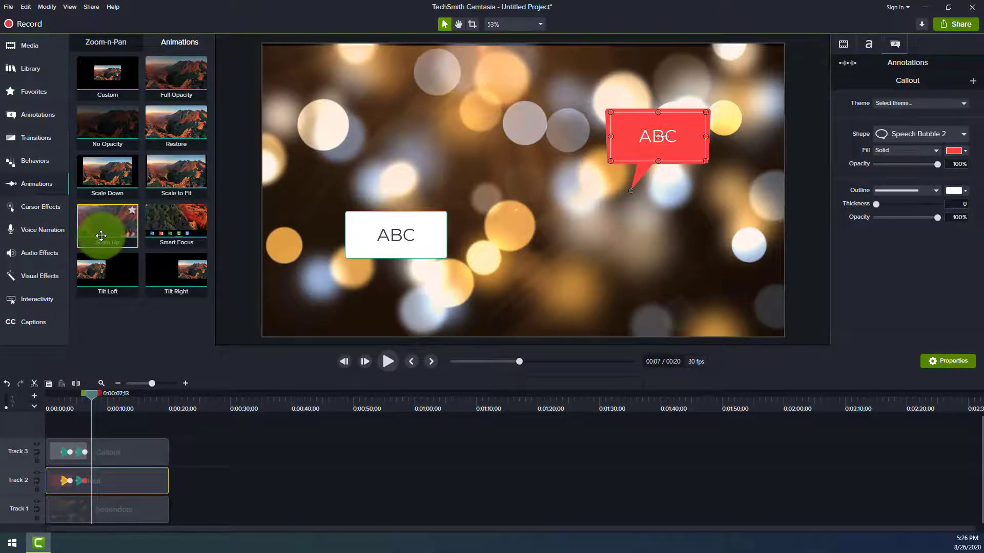
Add a Scale to Fit animation to the red callout after its second scale animation on Track 2 and preview it
drag(104, 236, 709, 196)
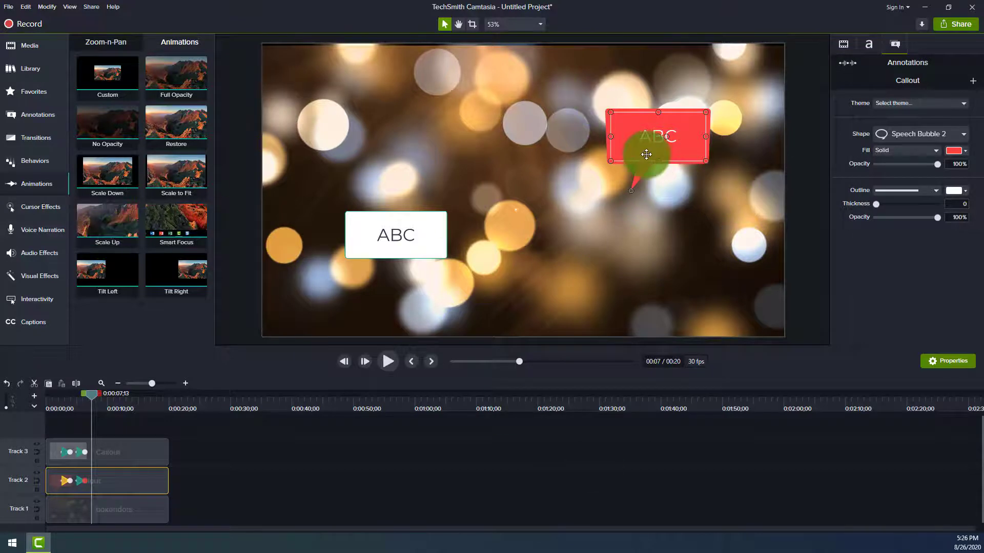
drag(165, 175, 114, 447)
drag(100, 483, 100, 482)
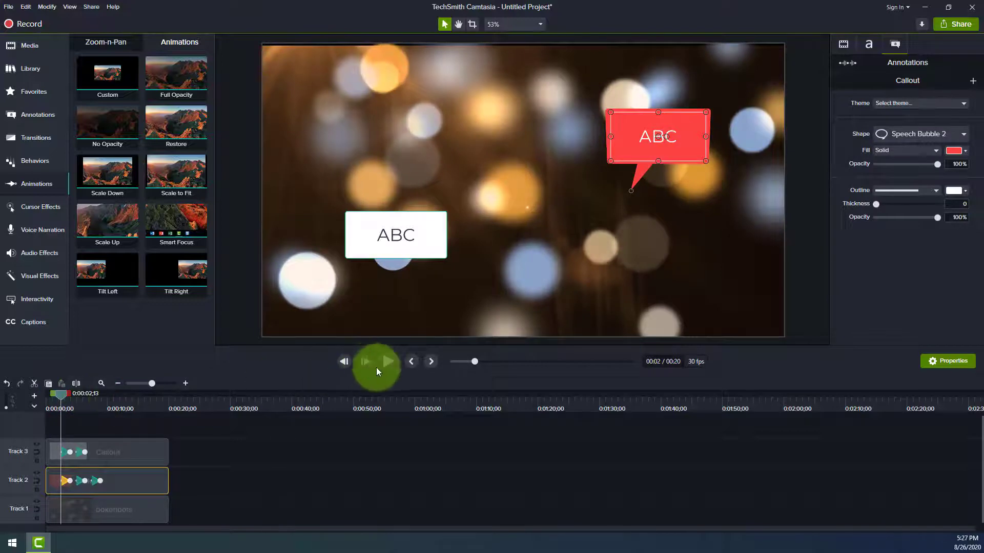
click(379, 365)
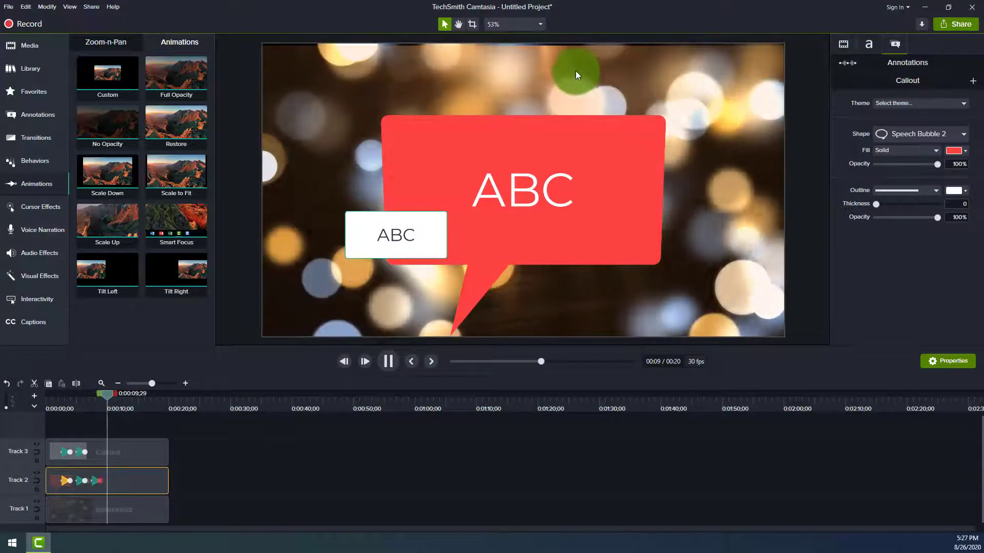
click(392, 362)
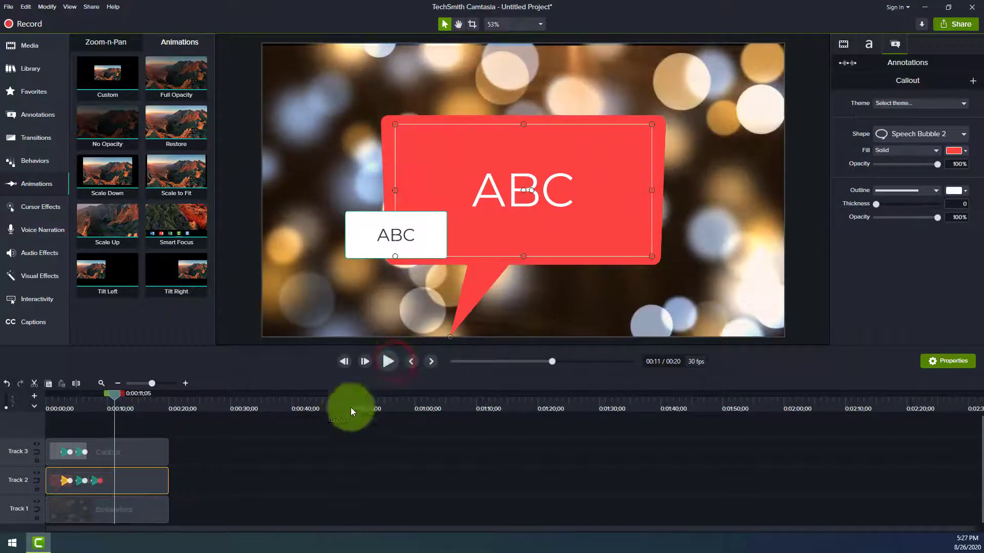
Set the red callout's scale to 50% at the end of its Scale Down animation and preview the change
drag(112, 395, 59, 392)
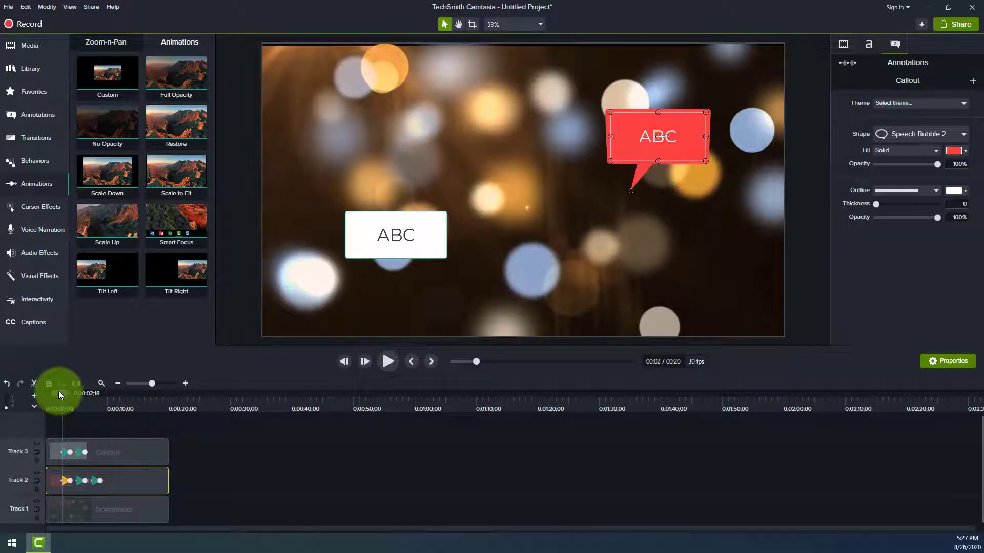
click(69, 482)
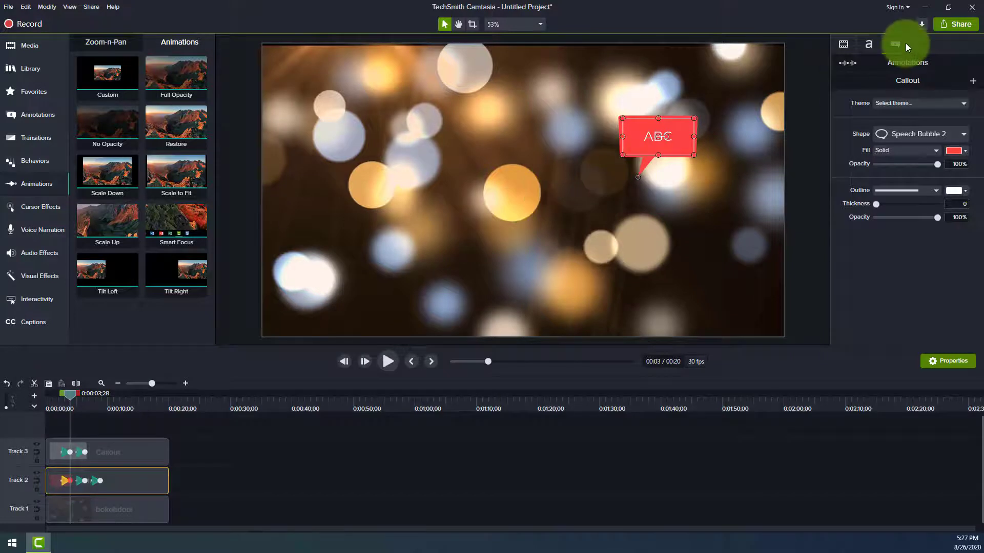
click(846, 46)
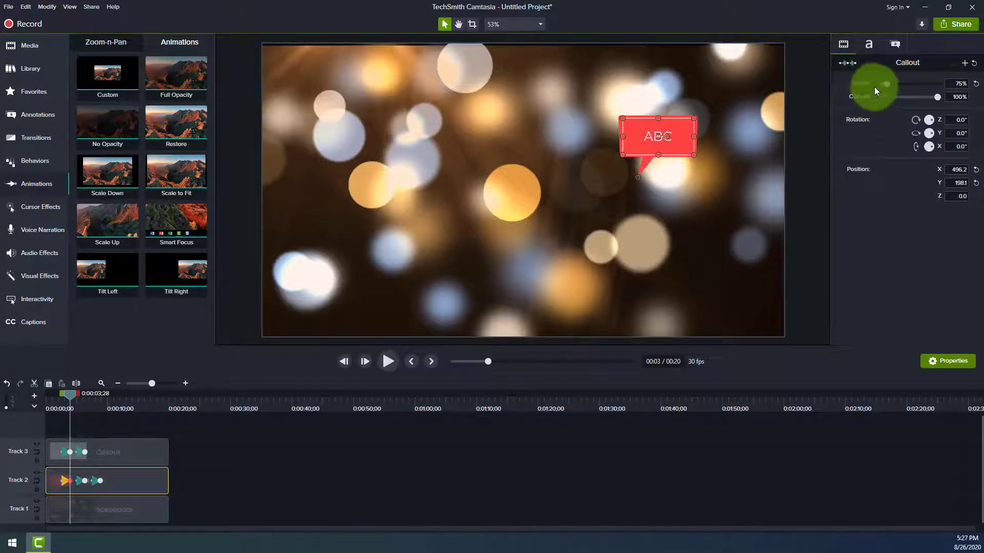
click(958, 84)
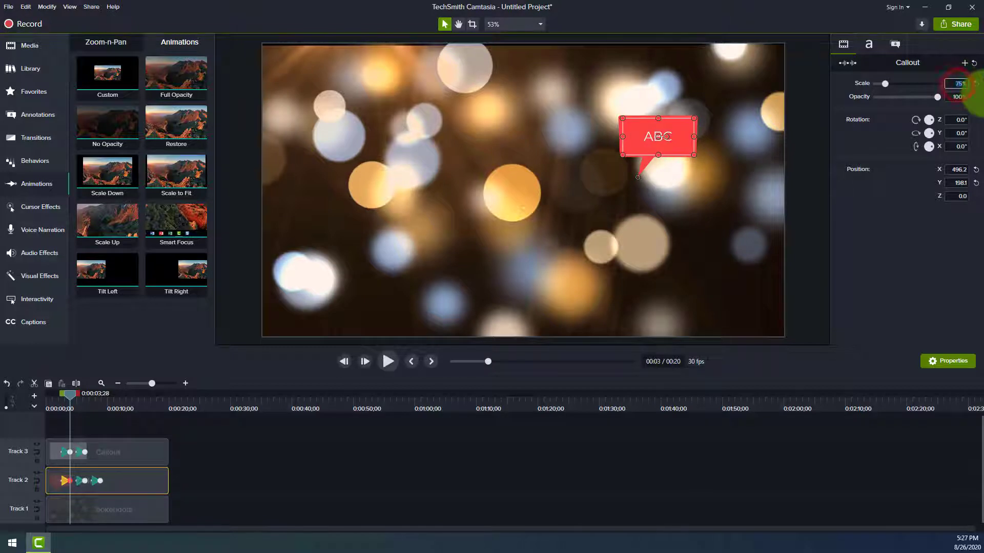
key(Return)
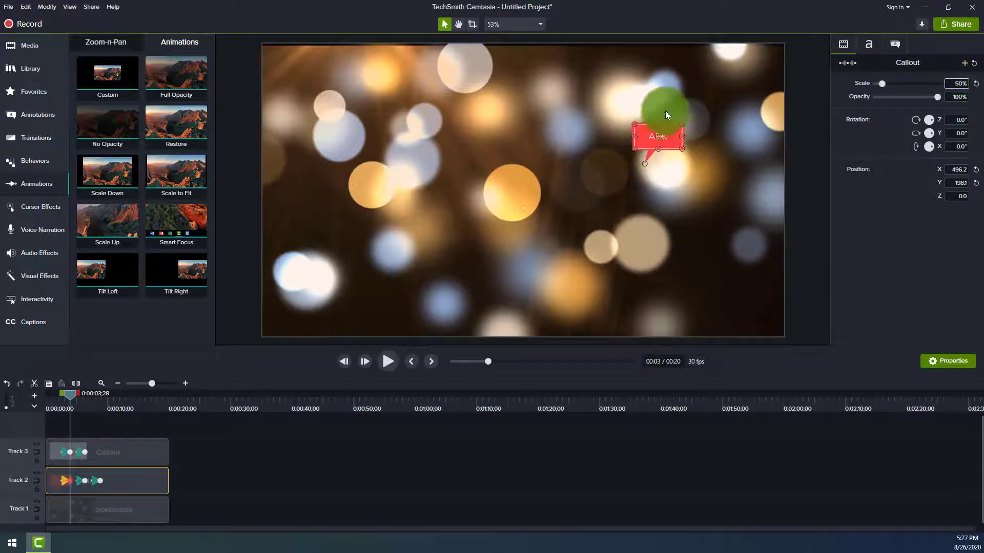
drag(72, 394, 60, 394)
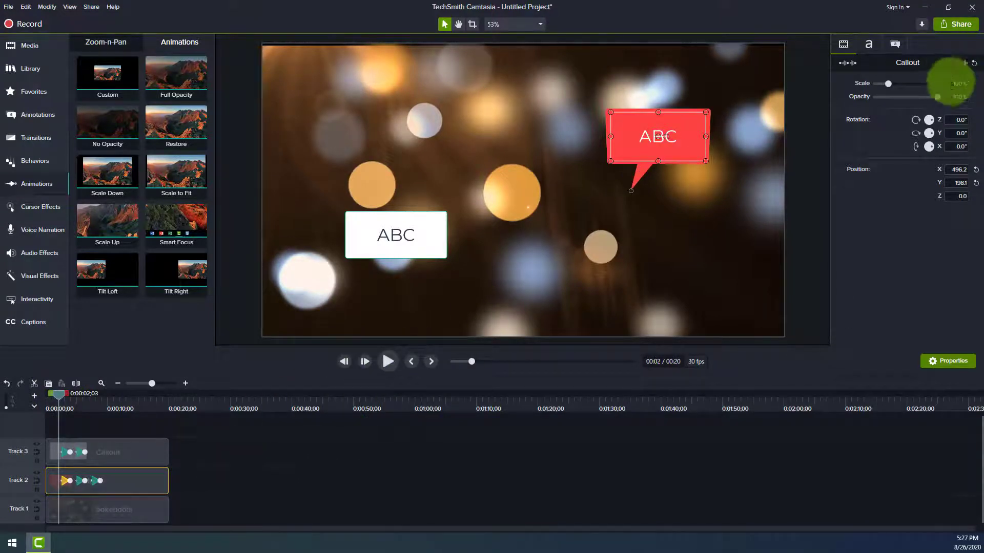
click(382, 358)
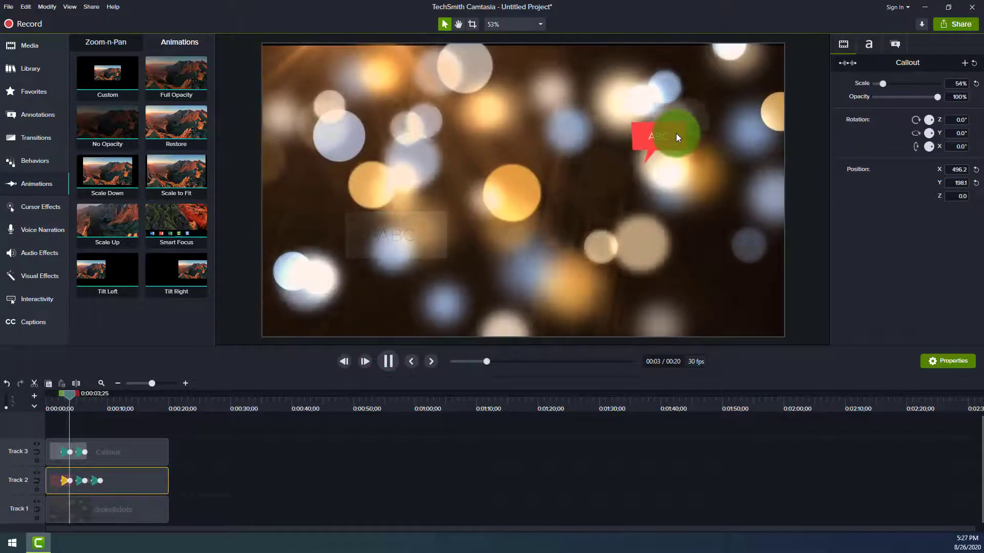
click(392, 362)
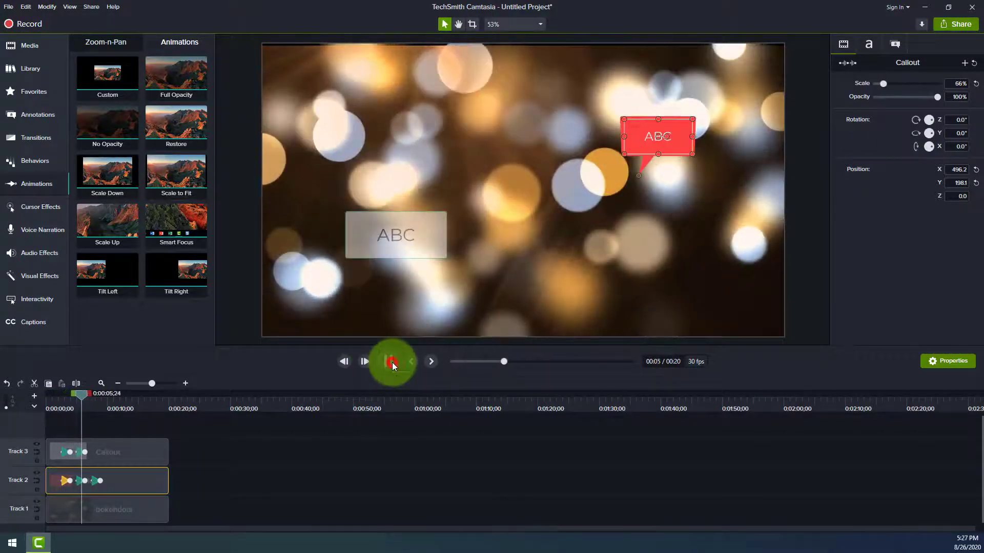
Set the red callout's scale to 200% at the end of its Scale Up animation on Track 2 and preview the change
click(85, 481)
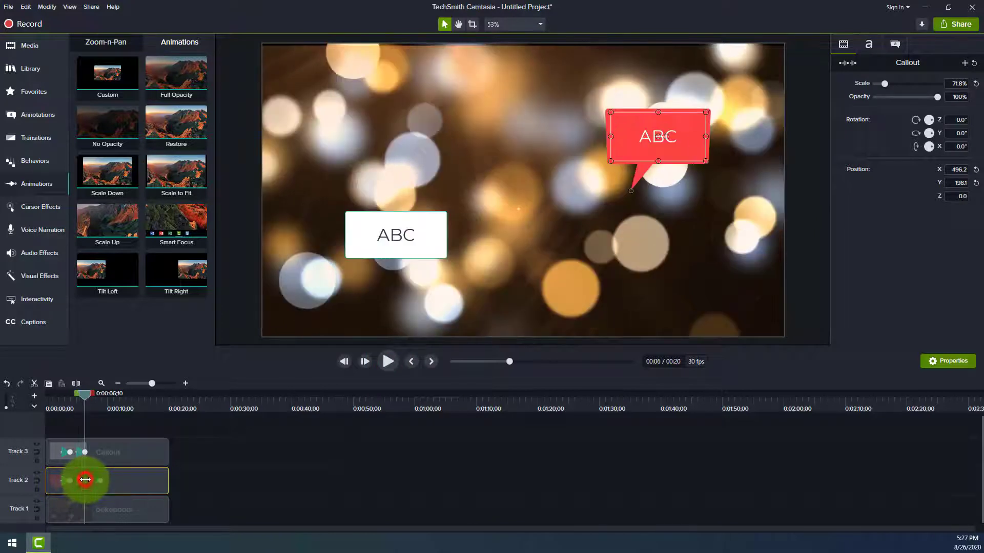
click(959, 84)
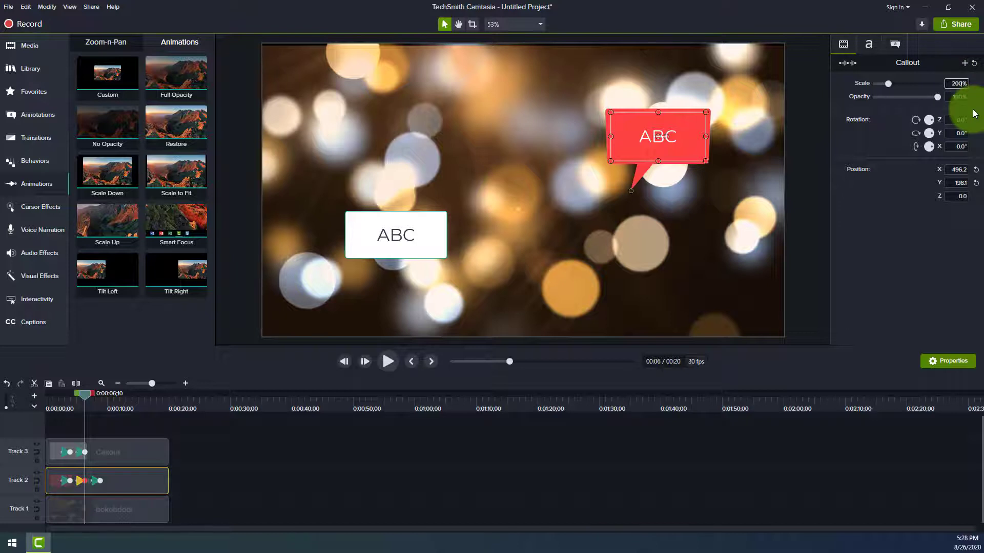
key(Return)
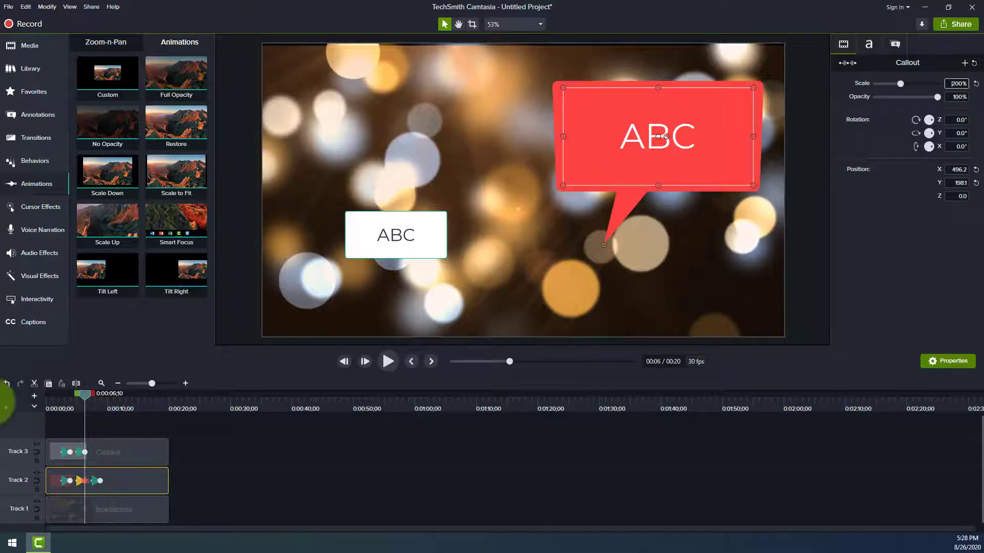
drag(88, 393, 56, 395)
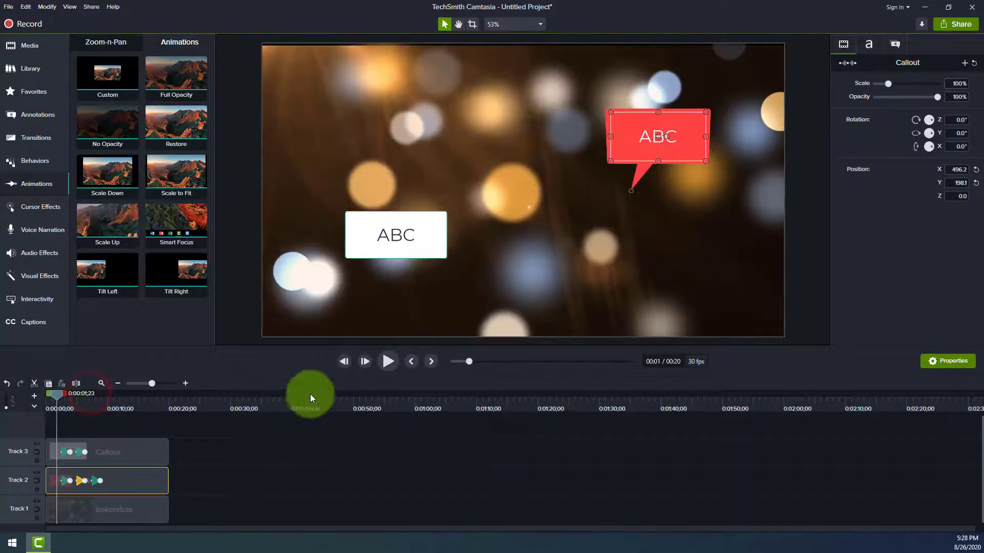
click(388, 364)
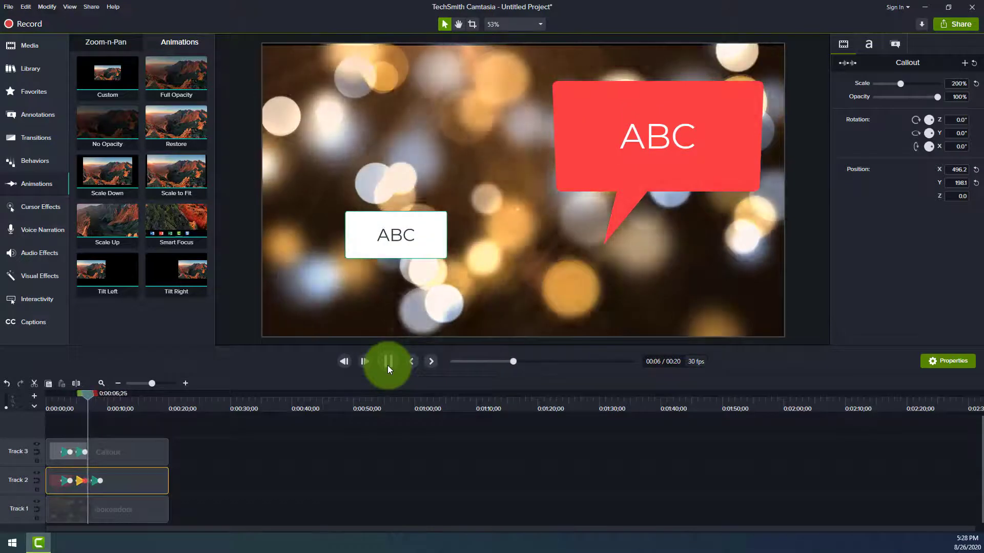
click(388, 365)
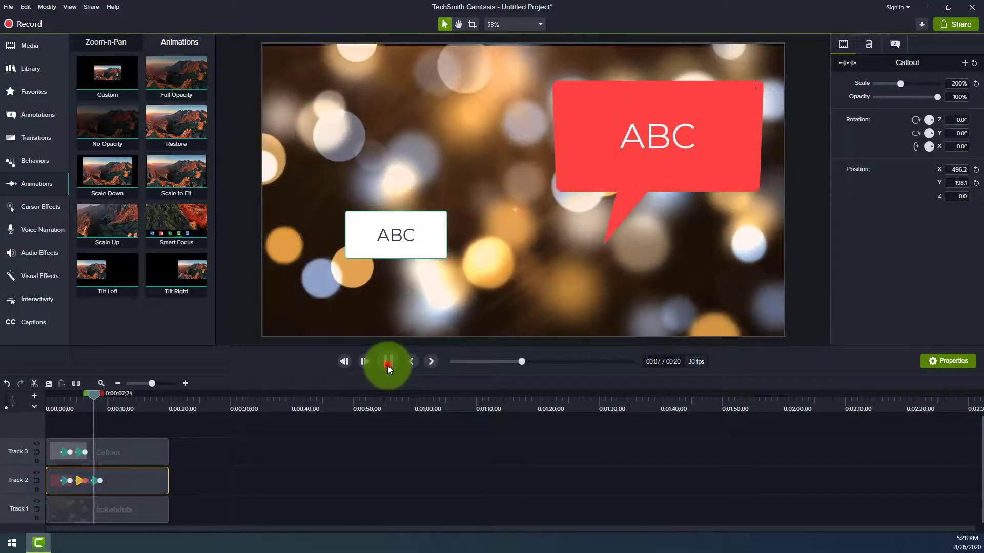
Apply a Scale to Fit animation to the white callout on Track 3, ending at about 10 seconds
click(101, 481)
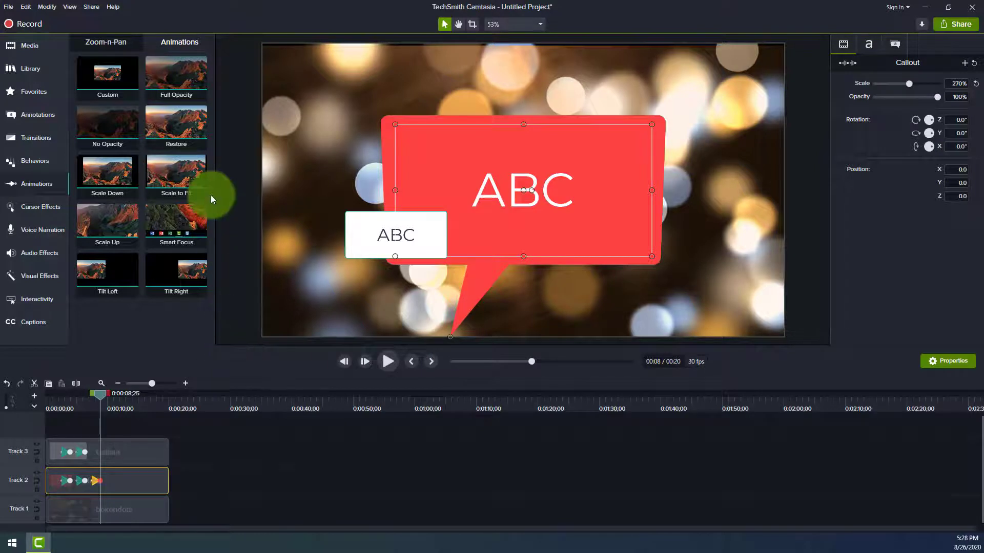
drag(187, 167, 107, 452)
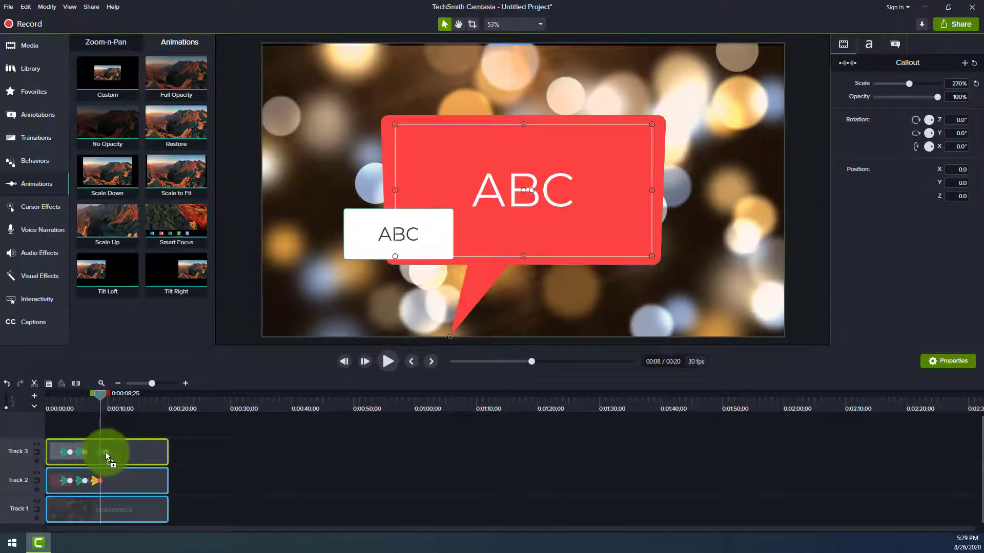
click(405, 99)
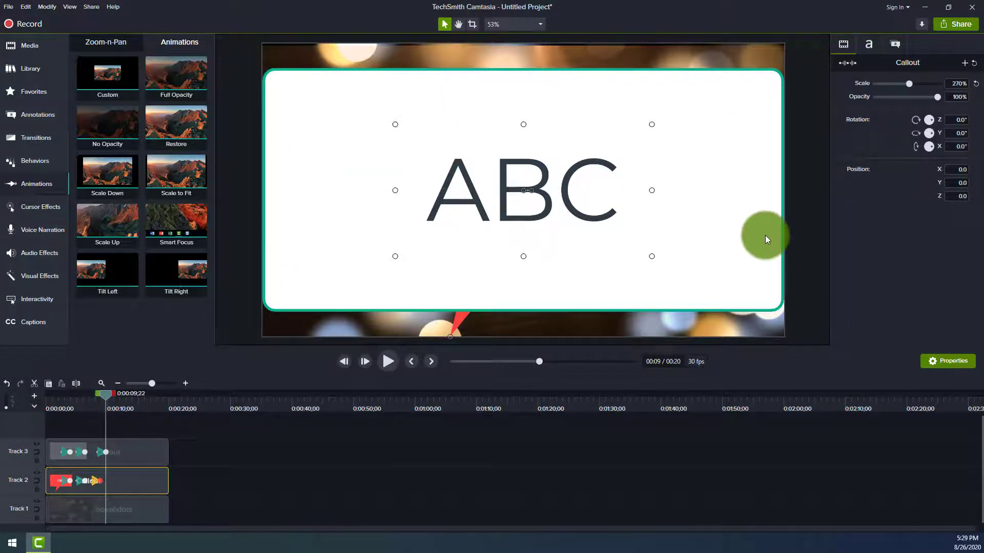
Apply the Tilt Left animation to the bokeh background video on Track 1, ending at about 5 seconds, and preview it
drag(105, 394, 90, 394)
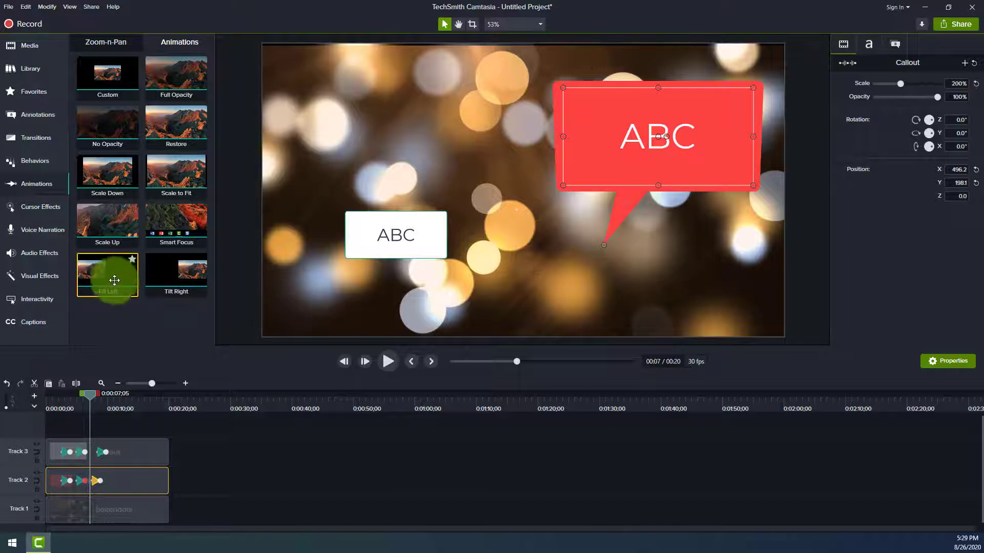
drag(120, 273, 76, 507)
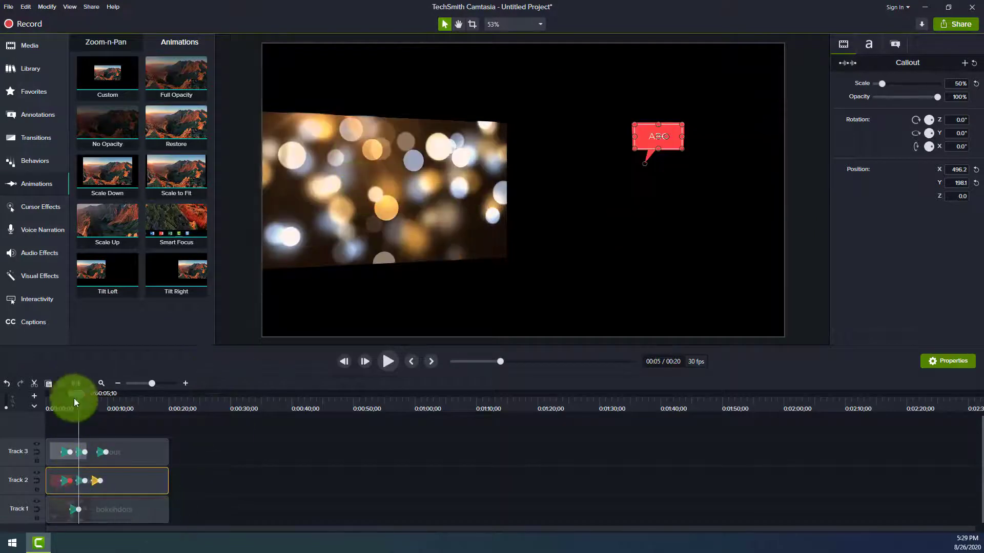
mouse_move(79, 399)
mouse_down()
mouse_move(61, 394)
mouse_move(69, 398)
mouse_up()
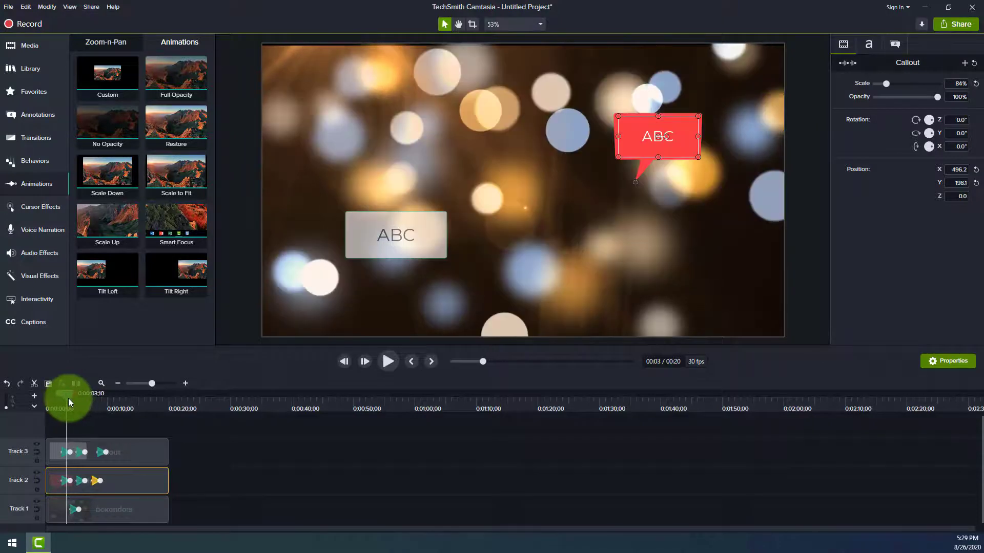
click(385, 362)
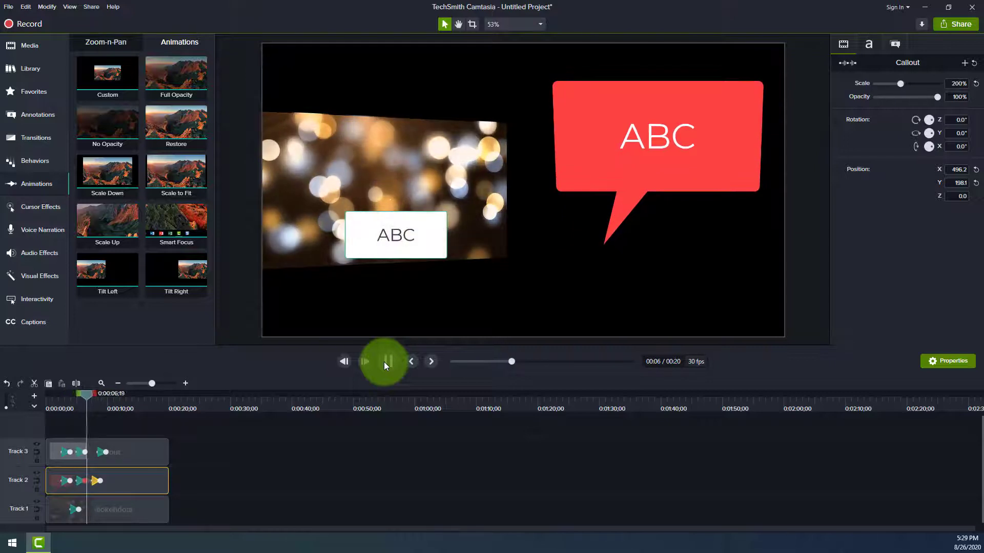
click(385, 362)
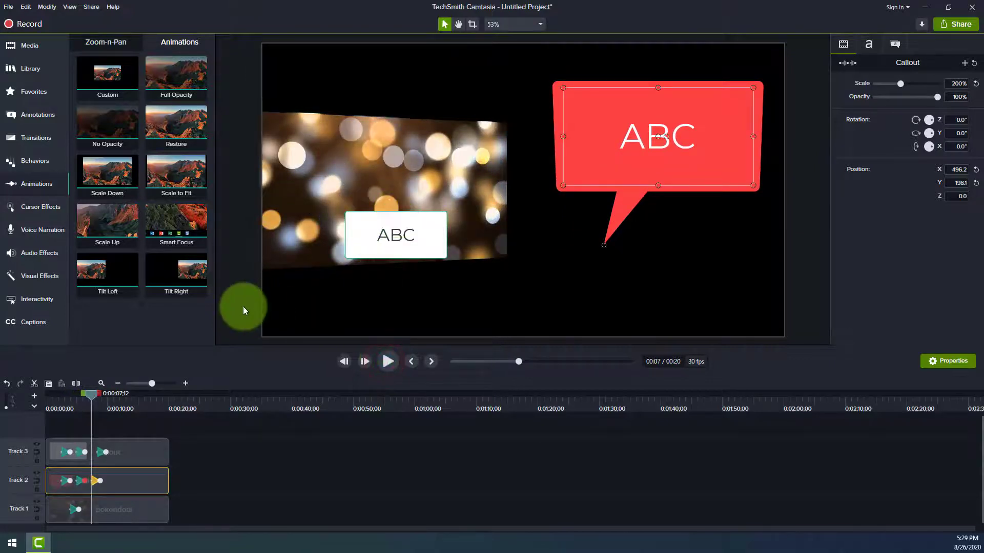
Add a Tilt Right animation to the background video on Track 1, ending at about 9 seconds, and preview both tilts
drag(179, 275, 100, 511)
click(100, 487)
drag(99, 393, 70, 392)
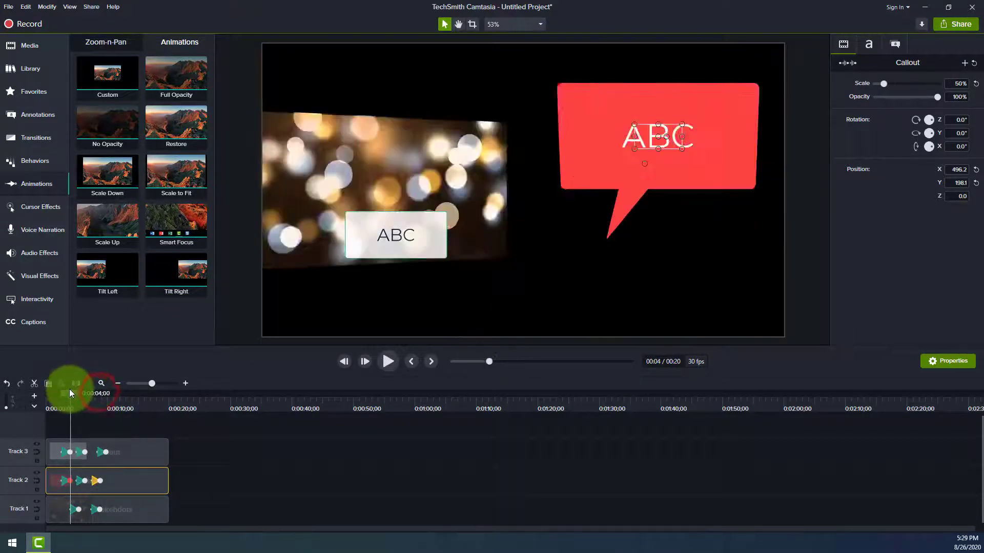
click(390, 362)
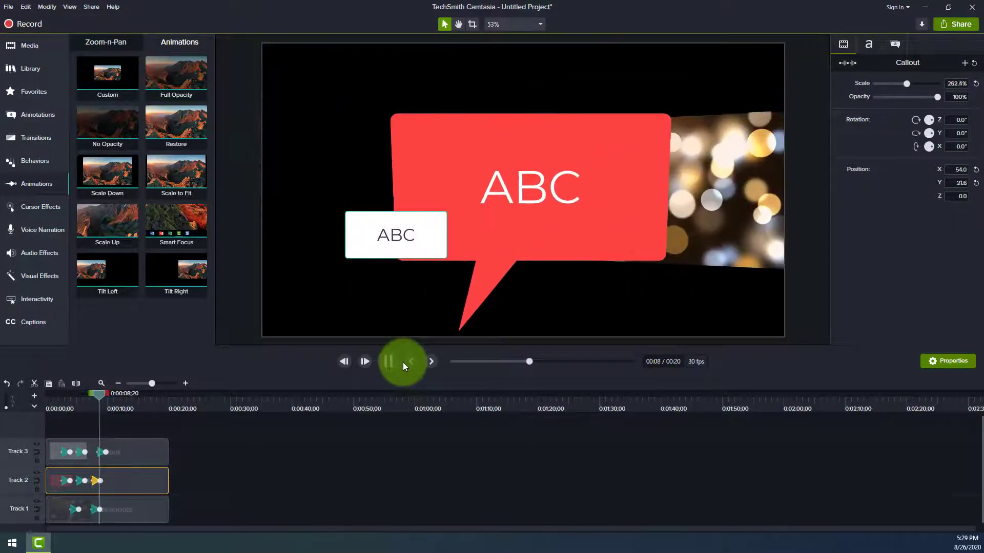
click(391, 363)
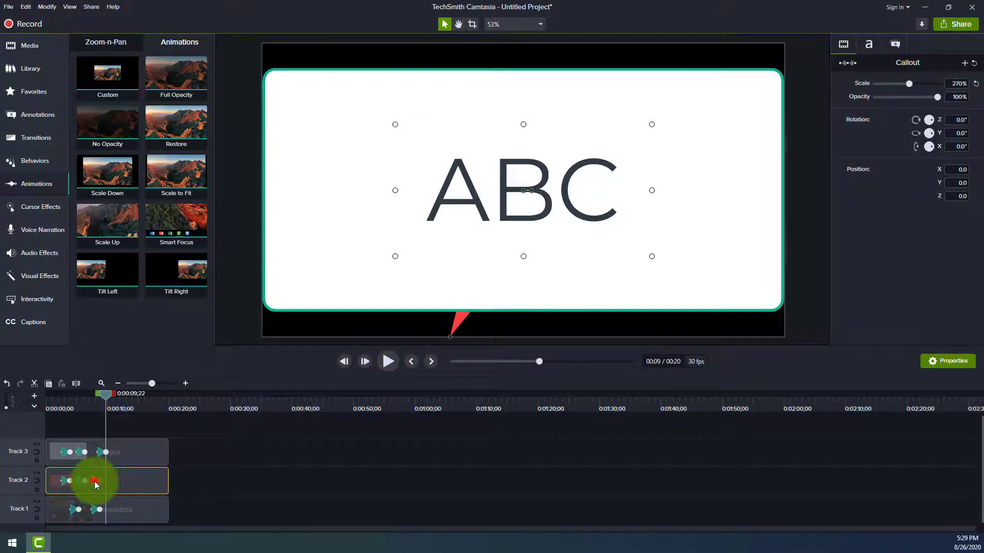
Delete the red callout's Scale to Fit animation on Track 2 and all three animations of the white callout on Track 3
key(Delete)
click(97, 450)
key(Delete)
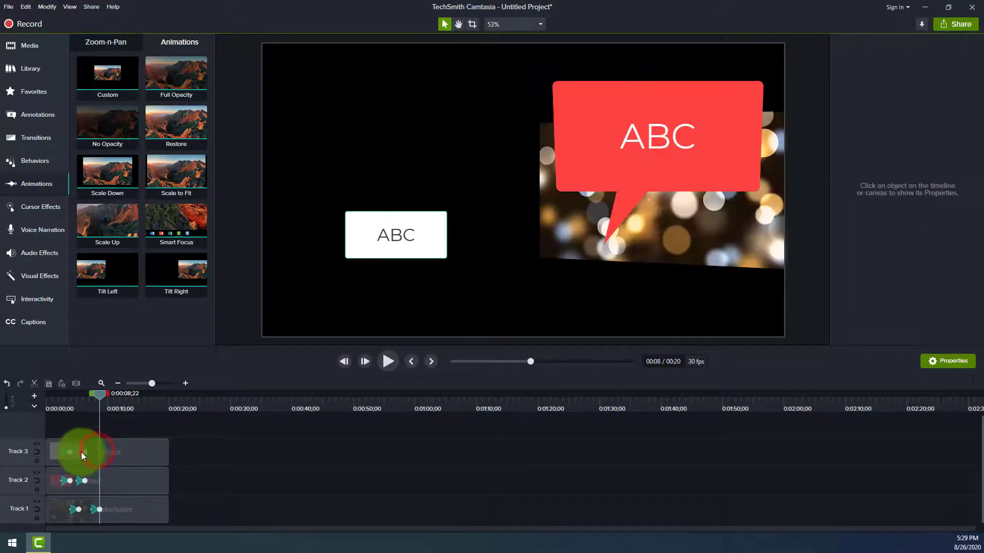
click(80, 453)
key(Delete)
click(66, 453)
key(Delete)
Delete the remaining scale animations from the red callout on Track 2, keeping the callout itself, and preview the background's tilts
click(66, 478)
key(Delete)
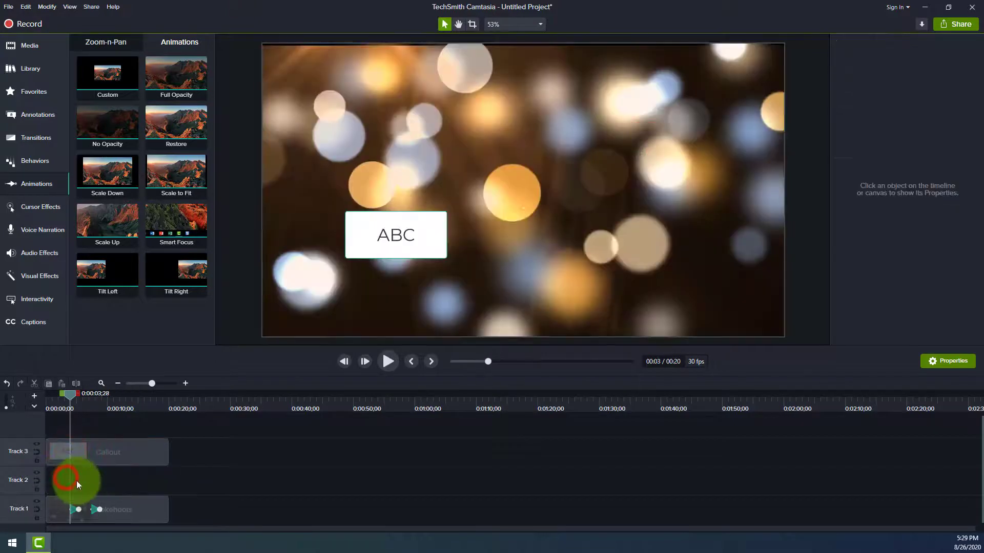
key(ctrl+z)
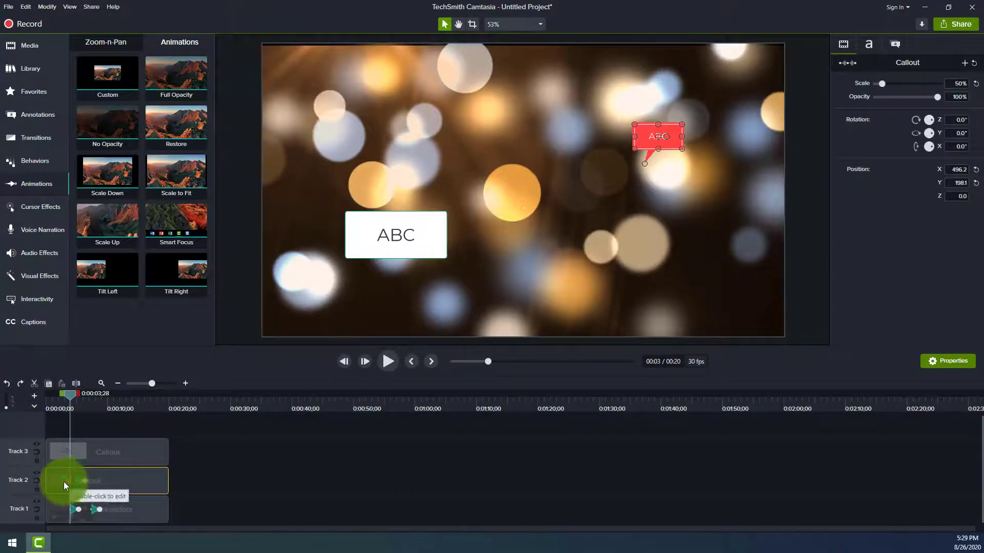
key(Delete)
click(76, 483)
key(ctrl+d)
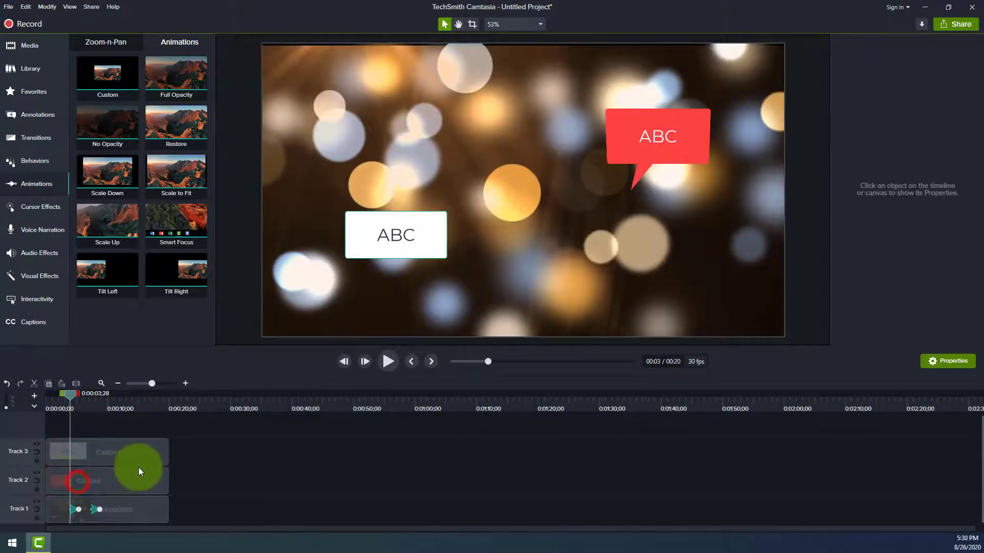
key(space)
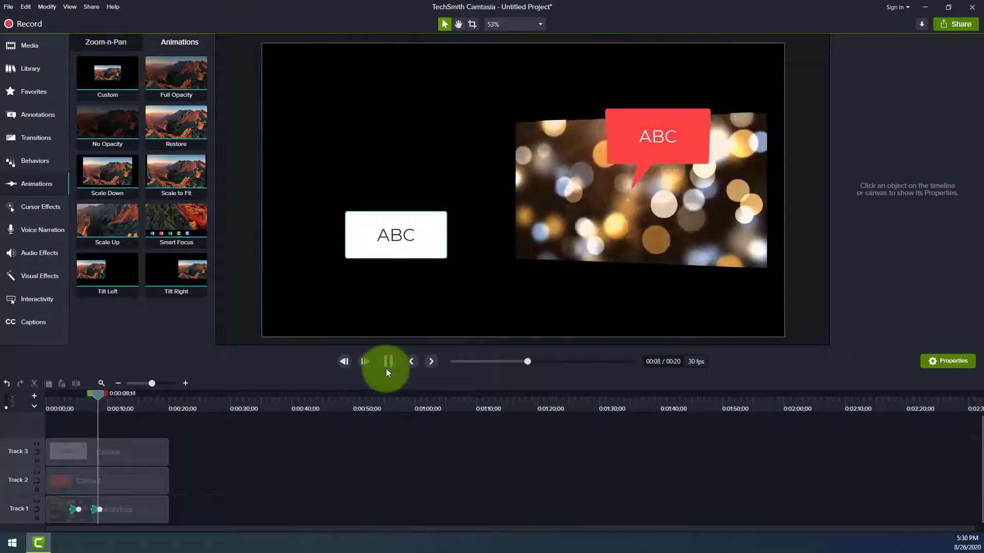
click(392, 363)
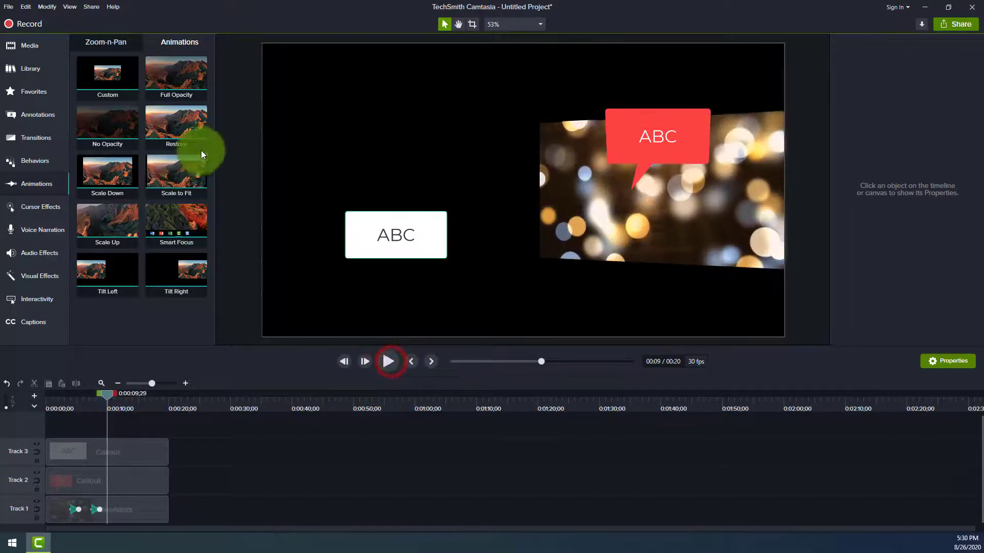
Try a Restore animation on the background video after its Tilt Right animation, ending at about 11 seconds
drag(186, 120, 114, 512)
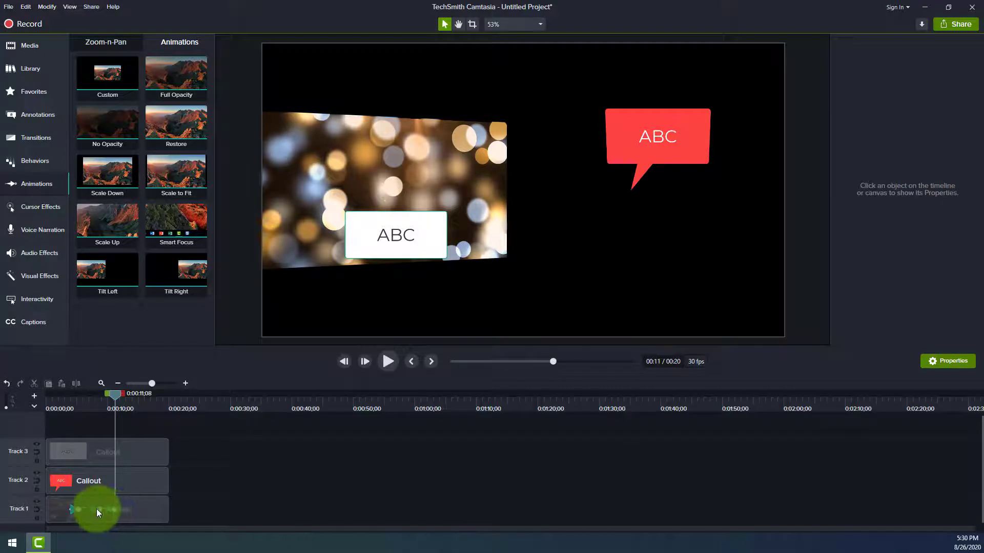
click(110, 513)
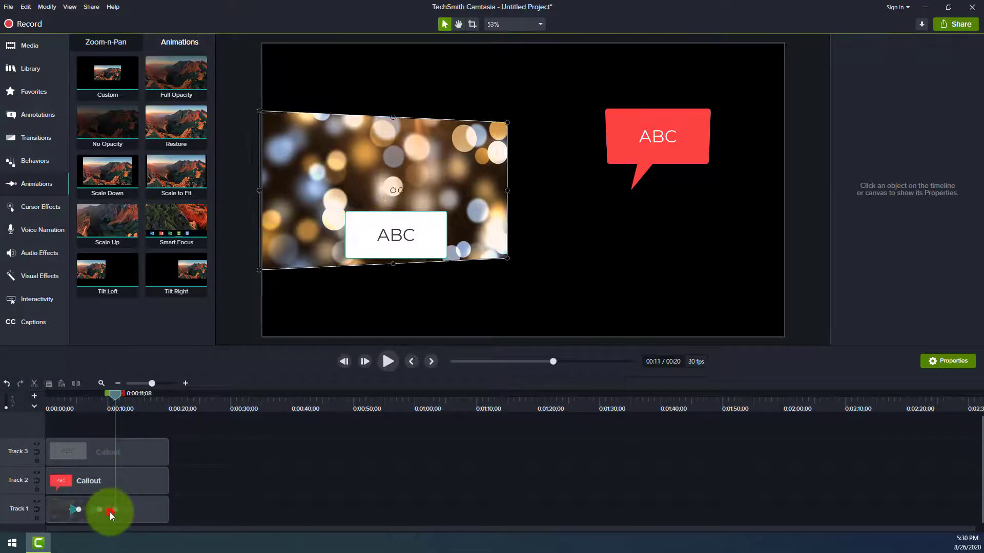
key(Delete)
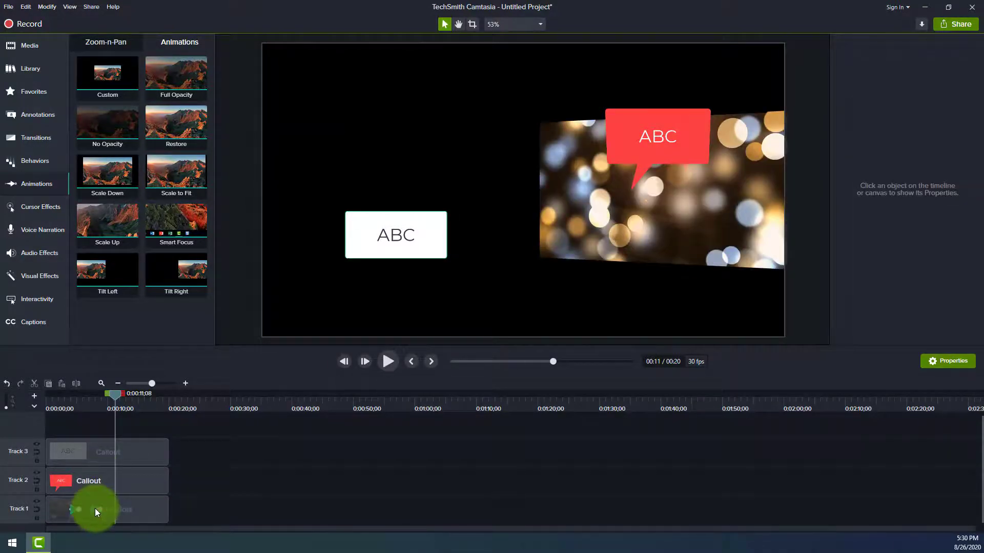
Replace the background video's Tilt Right animation with a Restore animation ending at about 8 seconds and preview it
click(94, 508)
key(Delete)
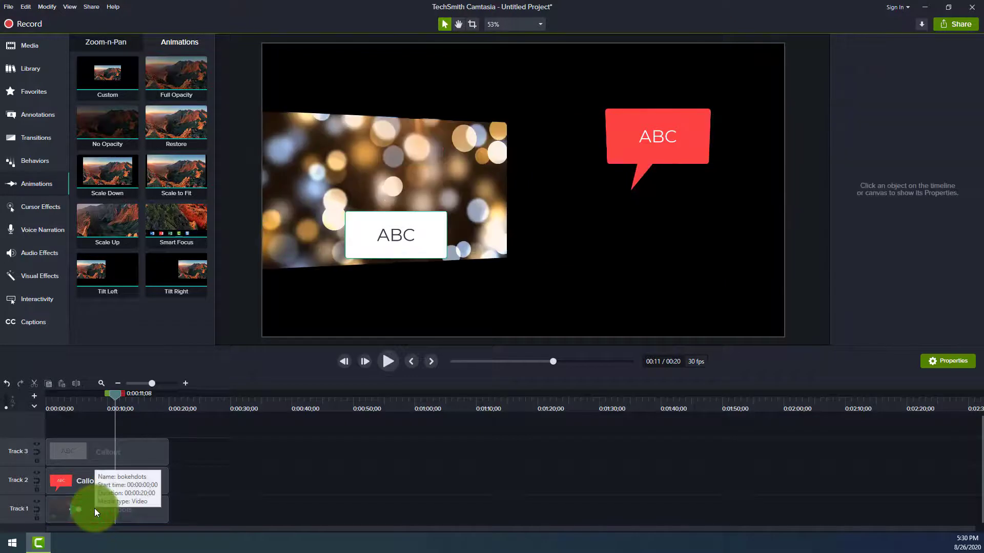
drag(200, 128, 95, 511)
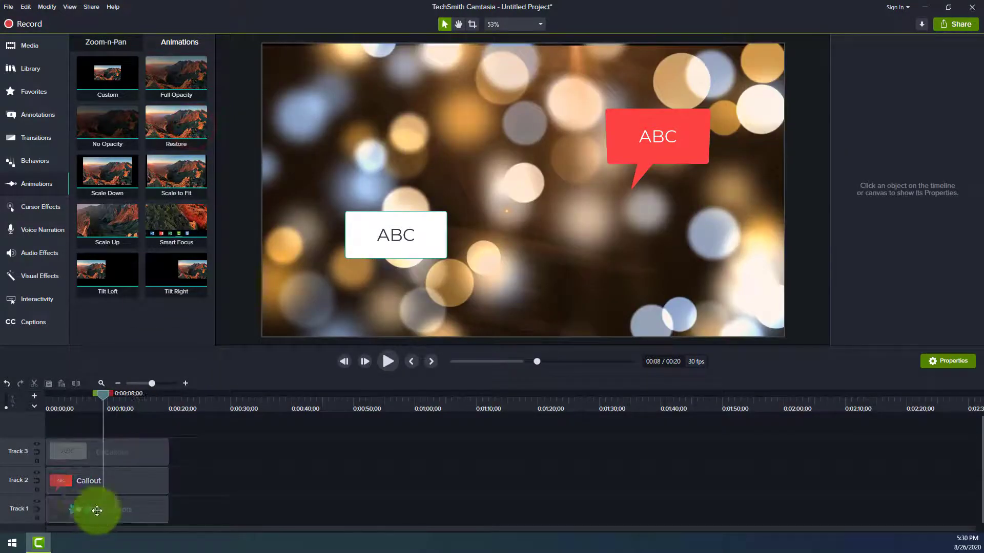
click(69, 399)
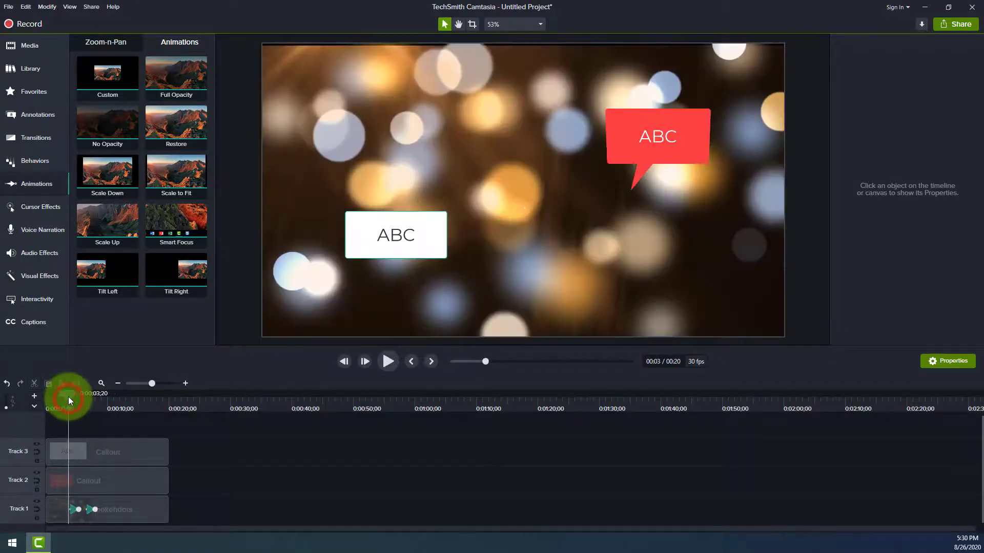
key(space)
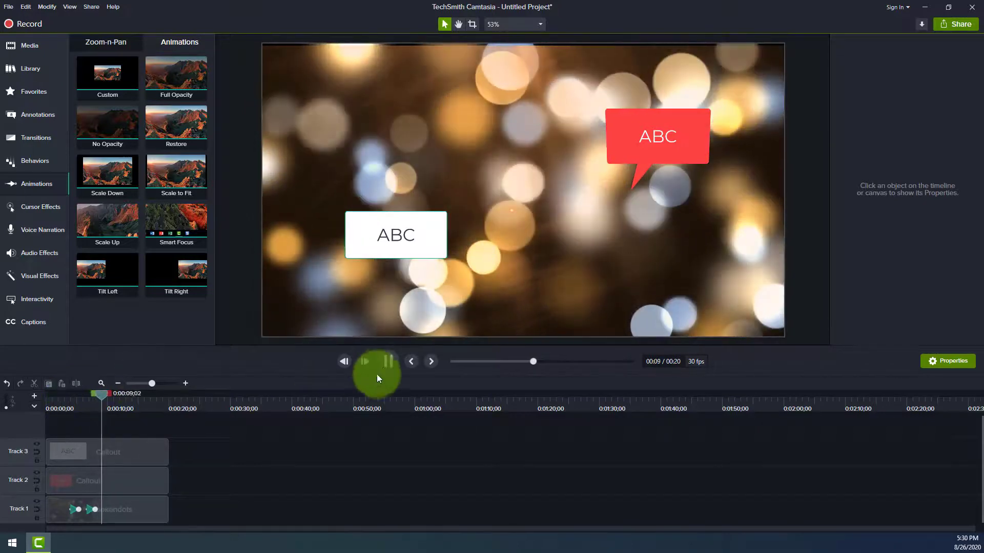
click(388, 367)
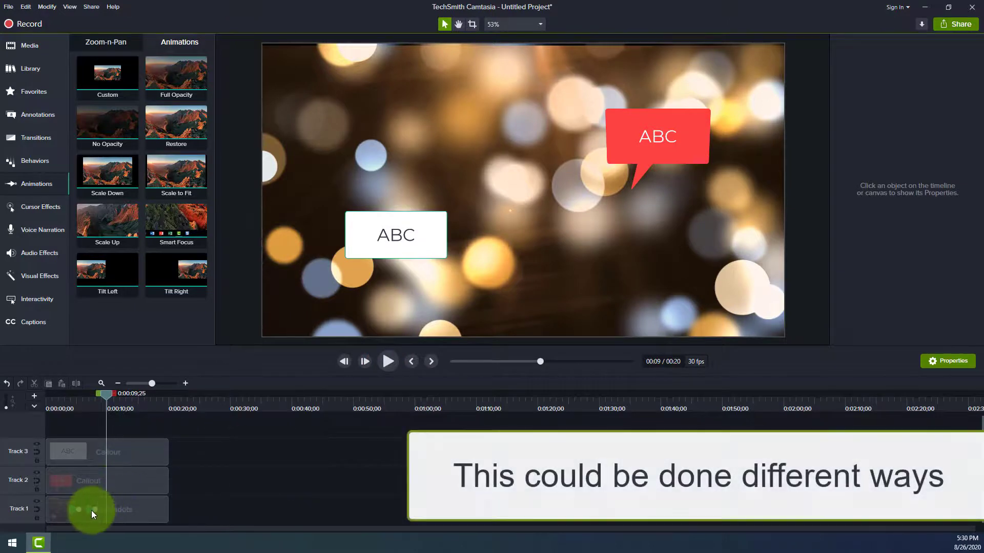
Replace the background video's Restore animation with Tilt Right ending at about 8 seconds, and tilt the video back left by about 10 seconds
click(90, 510)
key(Delete)
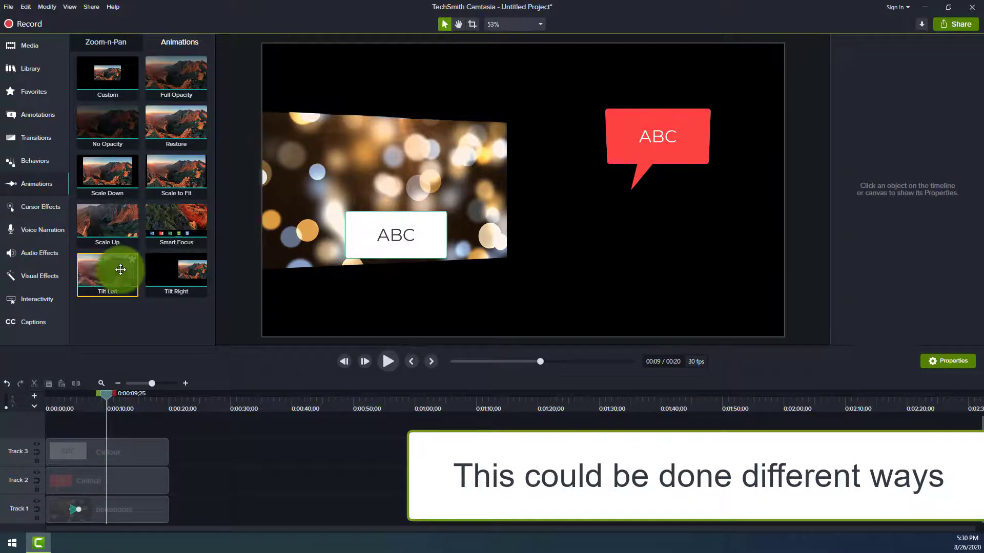
drag(108, 392, 88, 390)
drag(176, 276, 98, 510)
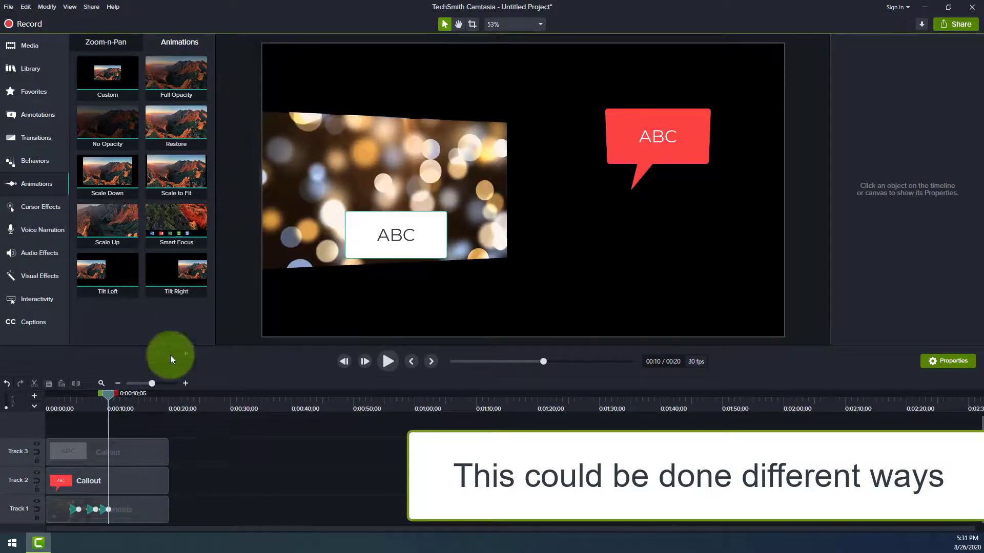
Add a Scale to Fit animation to the background video on Track 1, ending at about 13 seconds, and preview the whole sequence
drag(167, 171, 125, 519)
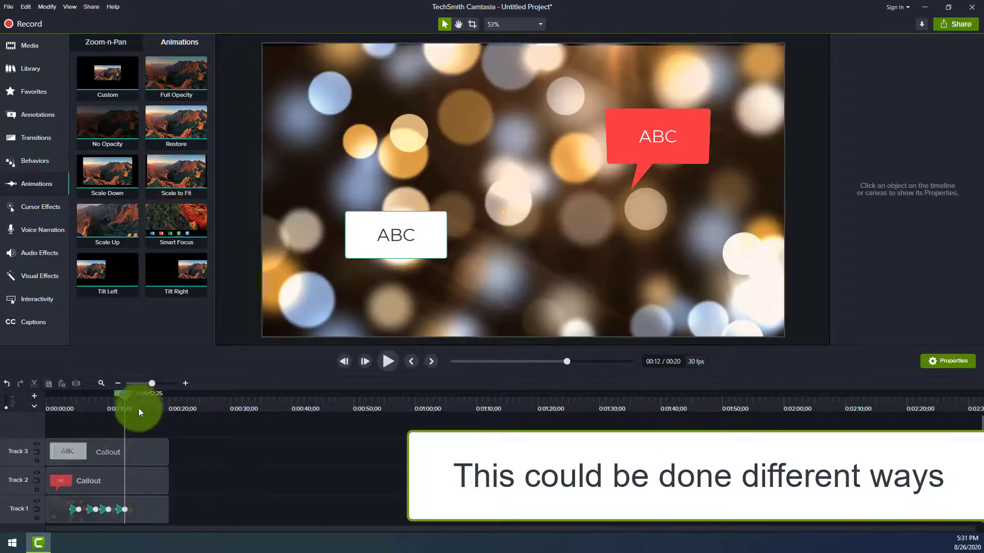
drag(128, 394, 72, 406)
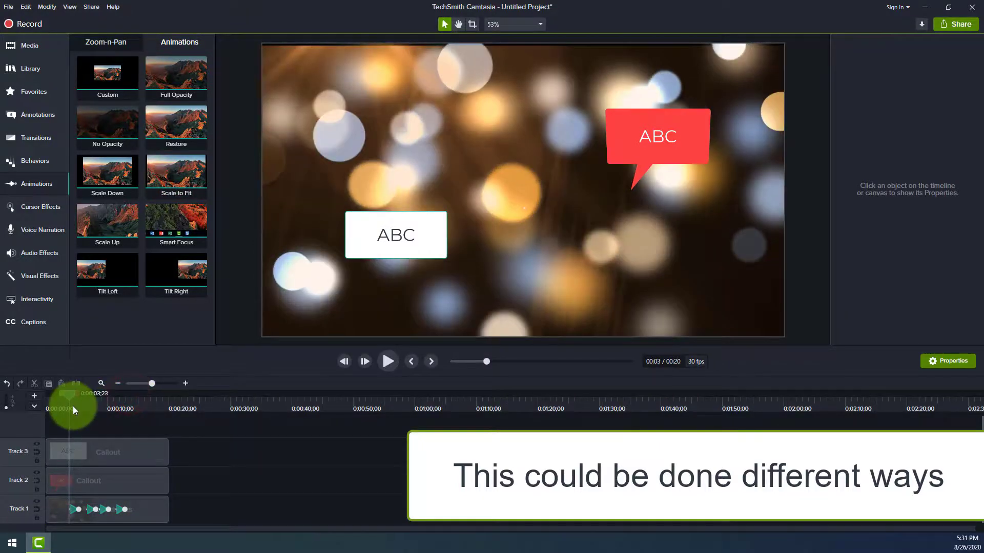
key(space)
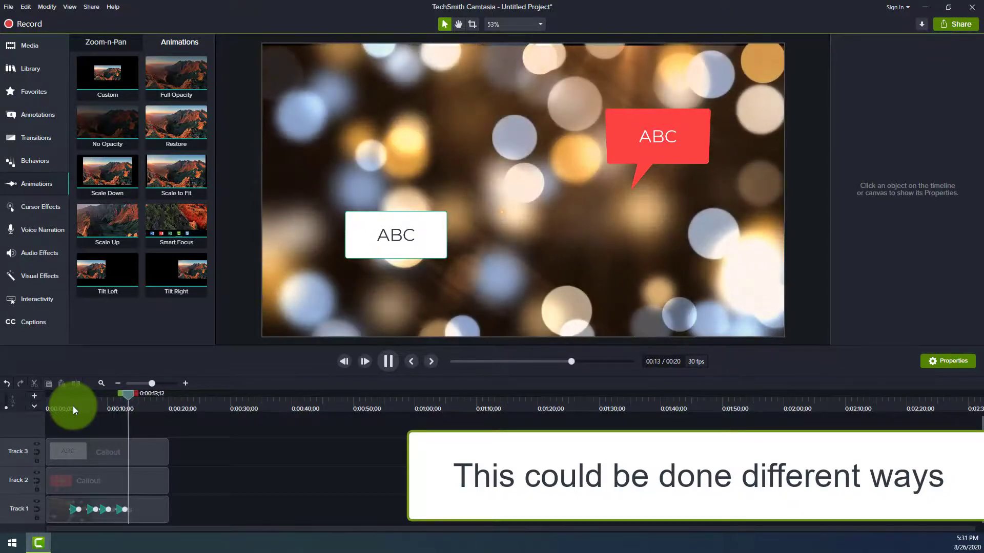
click(387, 363)
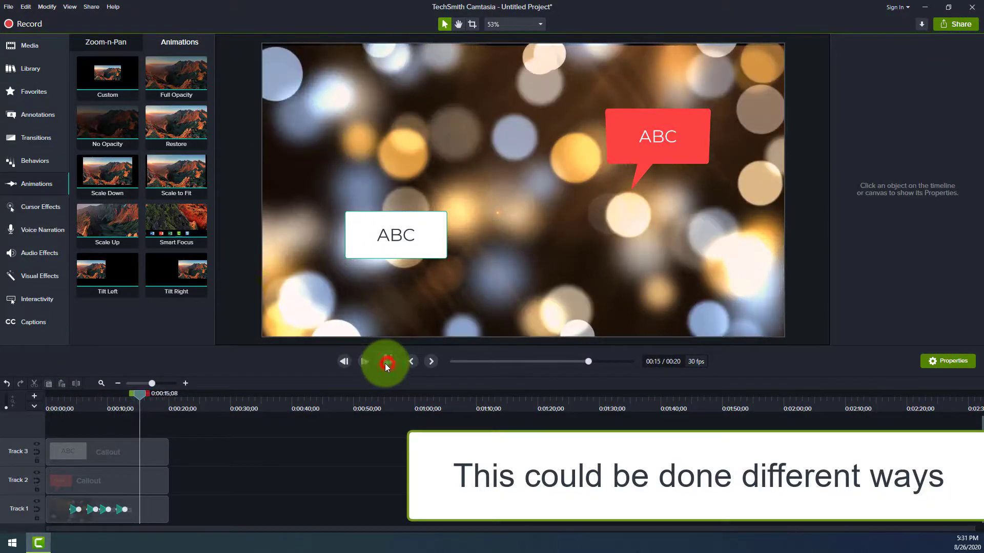